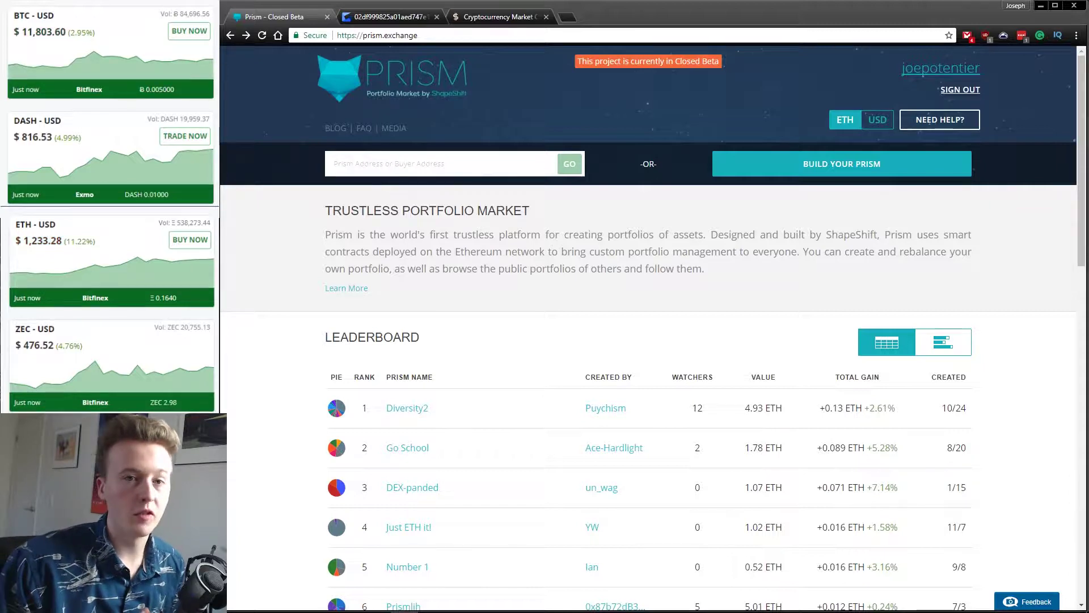
# View the image about counterparty risk, multiple wallets and multiple keys, and start building a new Prism
pyautogui.click(273, 113)
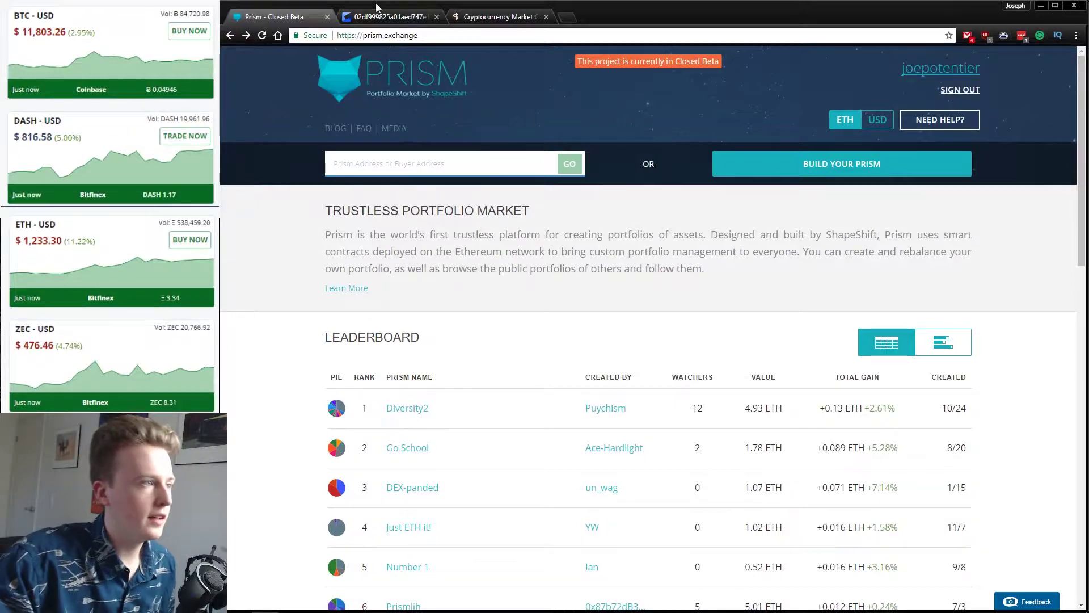
pyautogui.click(385, 20)
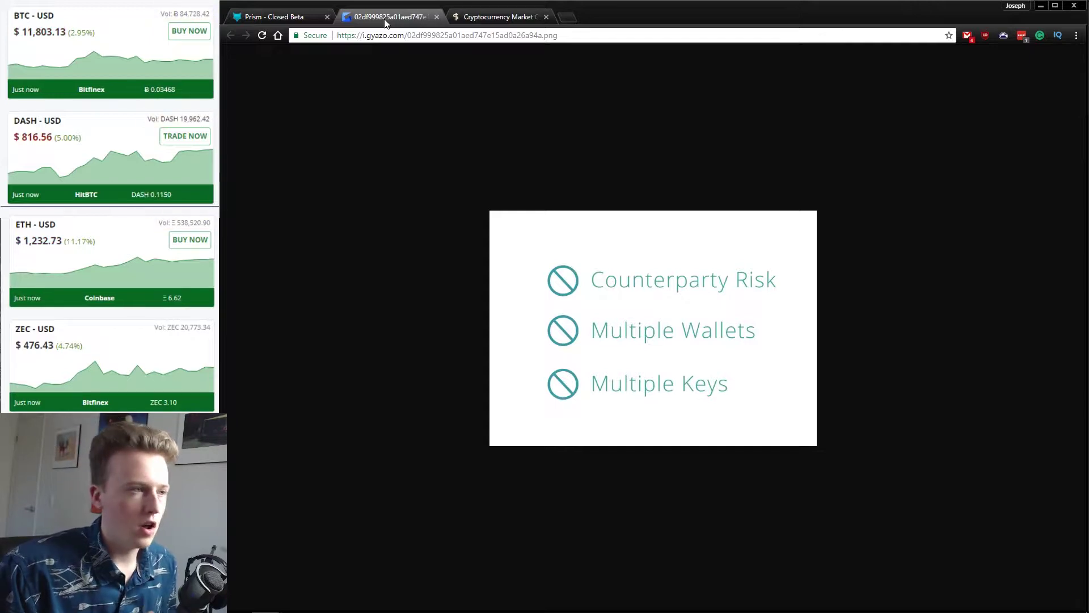
pyautogui.click(274, 16)
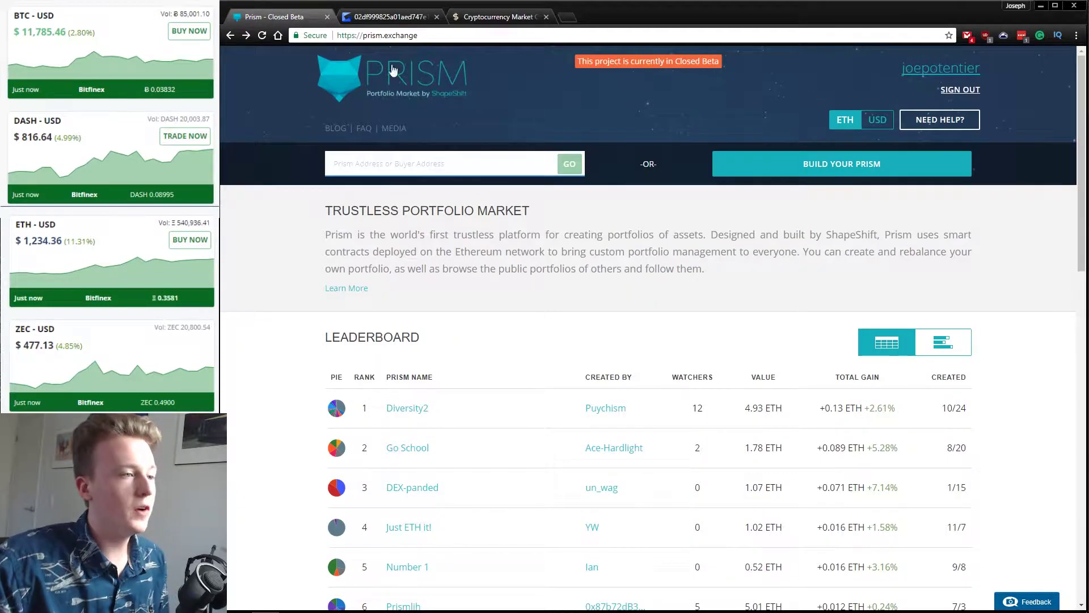
pyautogui.click(772, 168)
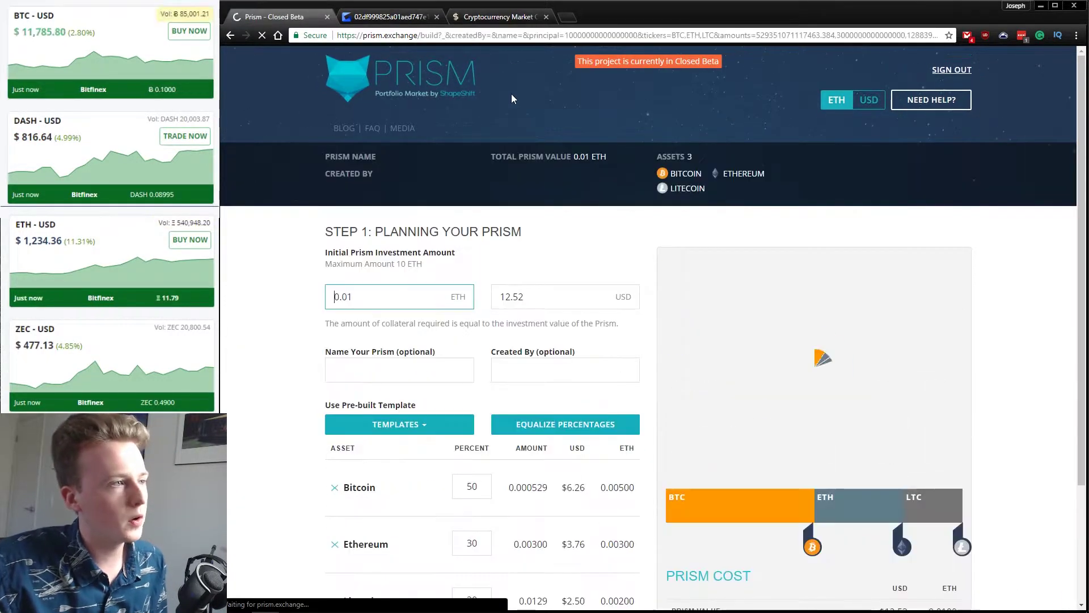
# Look over the top cryptocurrencies ranked by market cap on CoinMarketCap
pyautogui.click(495, 17)
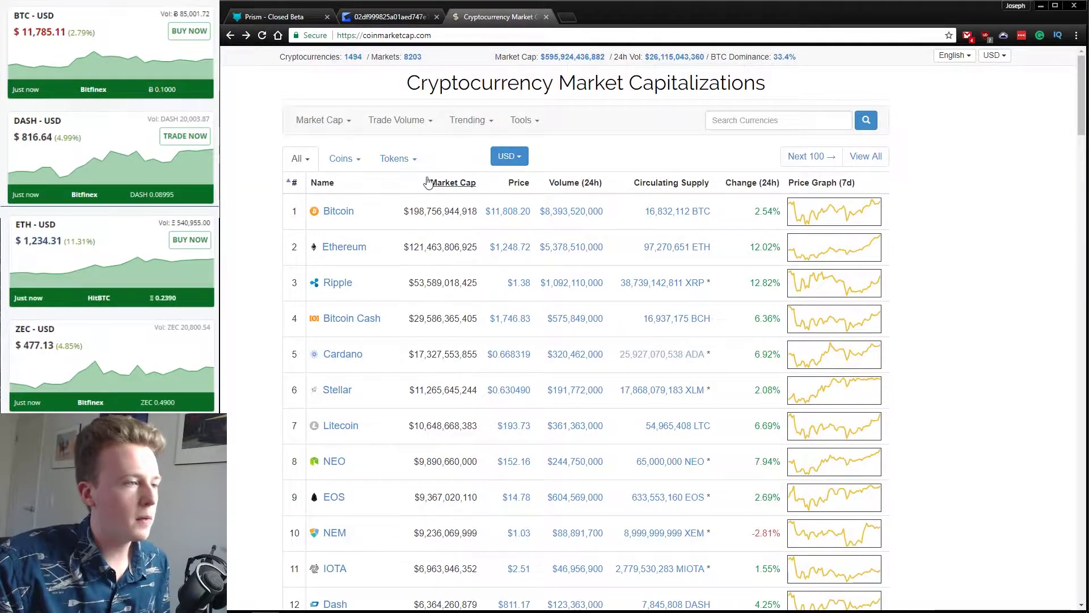
pyautogui.moveTo(683, 197)
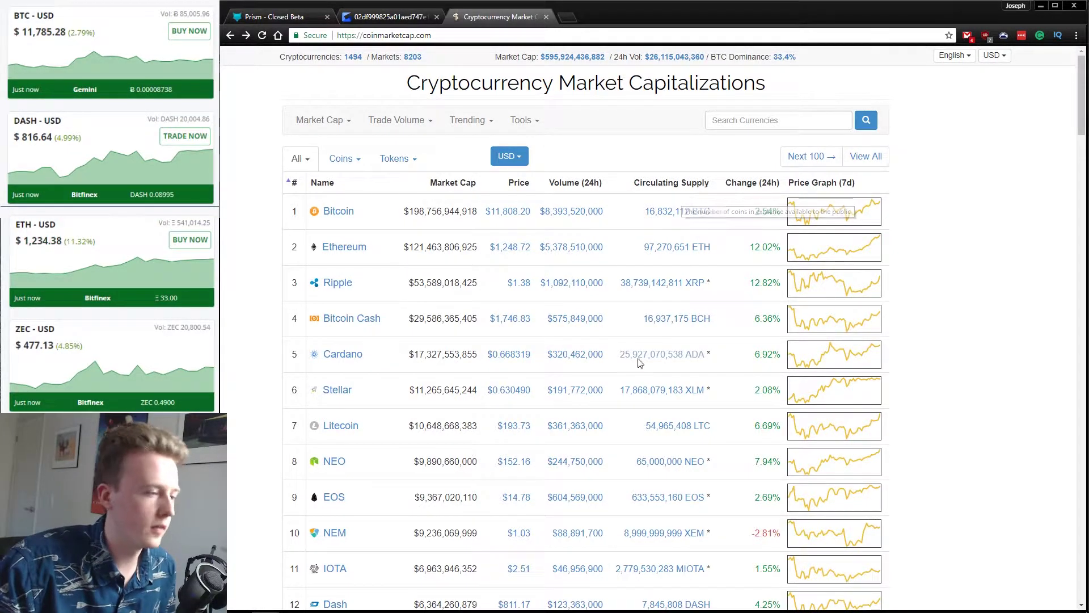
pyautogui.scroll(-3, 635, 474)
pyautogui.scroll(4, 636, 477)
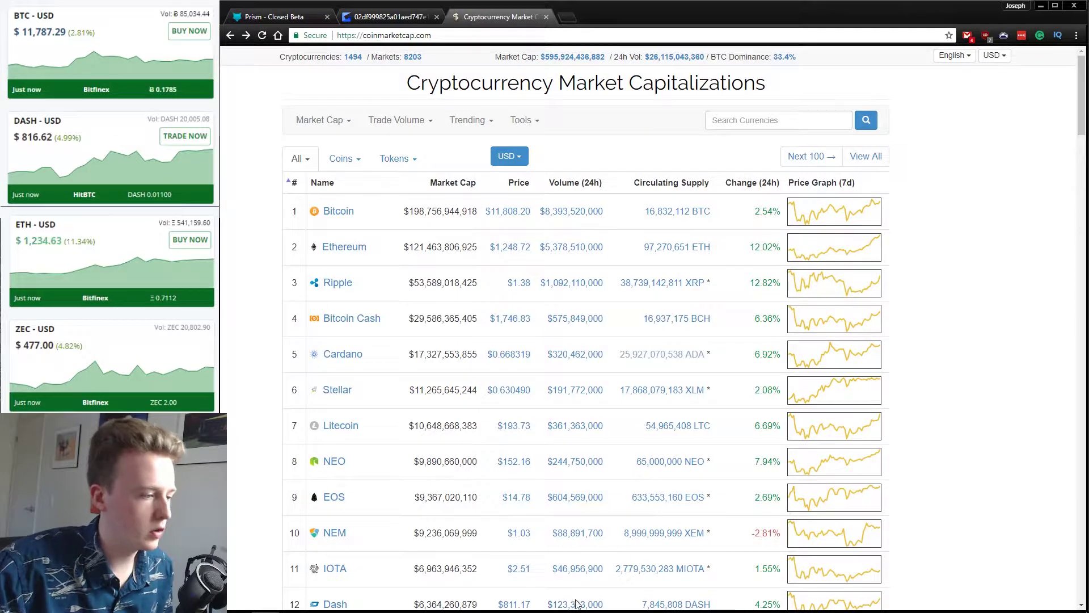
# Bring up the Assets To Buy.txt note in Notepad++ and append a hyphen to the NEO line
pyautogui.moveTo(577, 605)
pyautogui.click(495, 603)
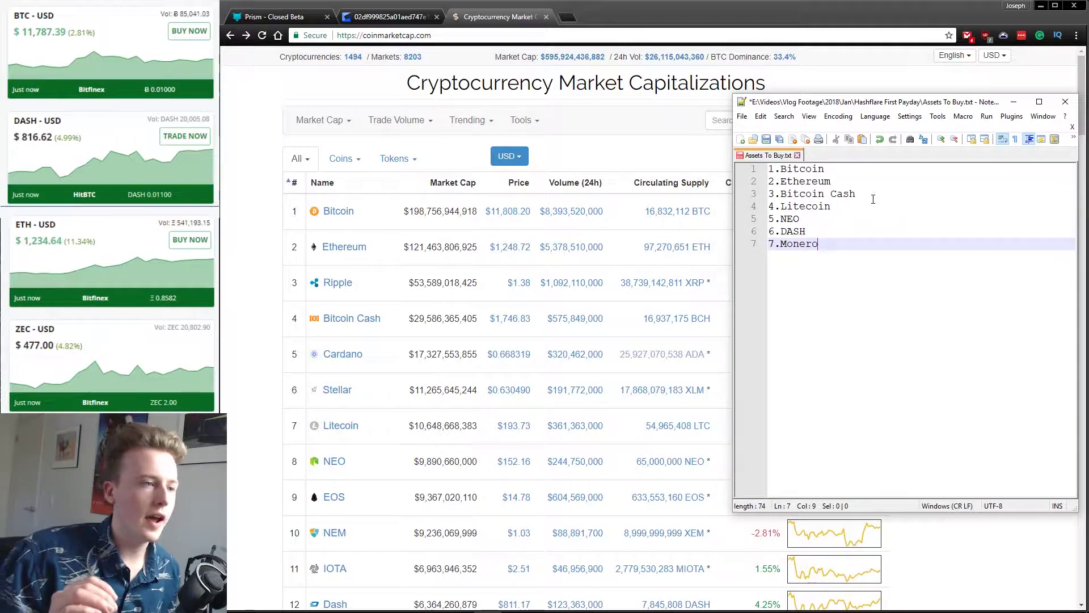
pyautogui.click(813, 219)
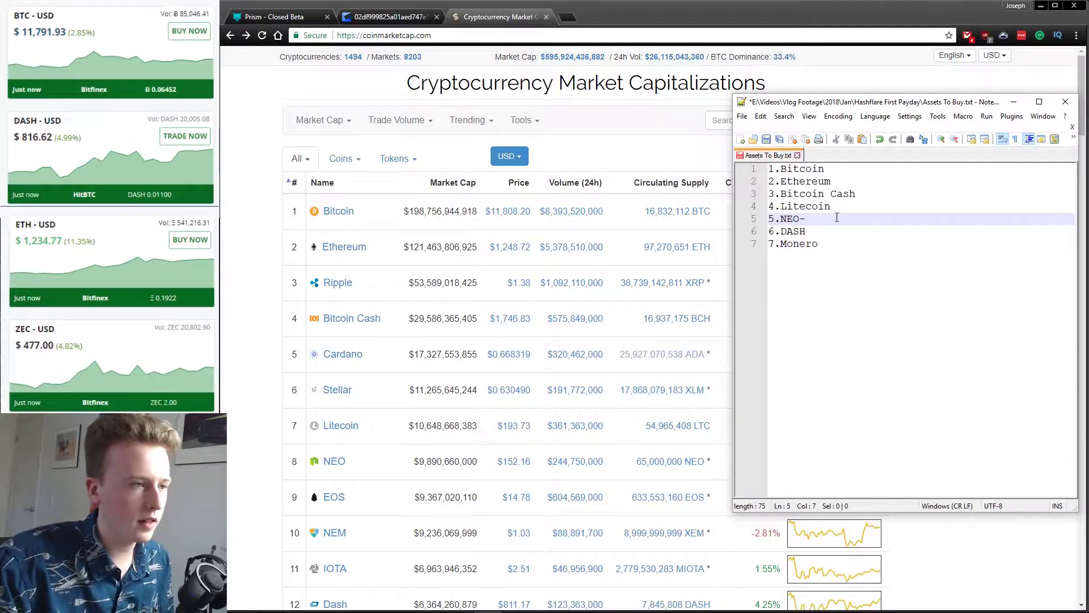
# Return to the Prism builder and add Monero, Bitcoin Cash and Dash to the asset list
pyautogui.click(289, 17)
pyautogui.scroll(-2, 744, 261)
pyautogui.scroll(2, 846, 274)
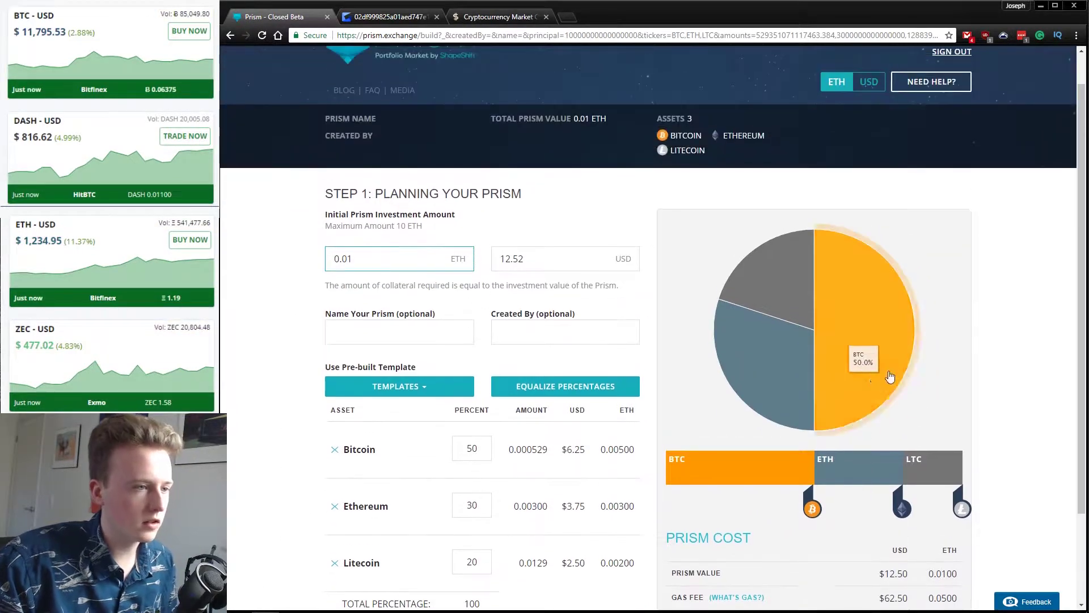
pyautogui.scroll(-2, 839, 219)
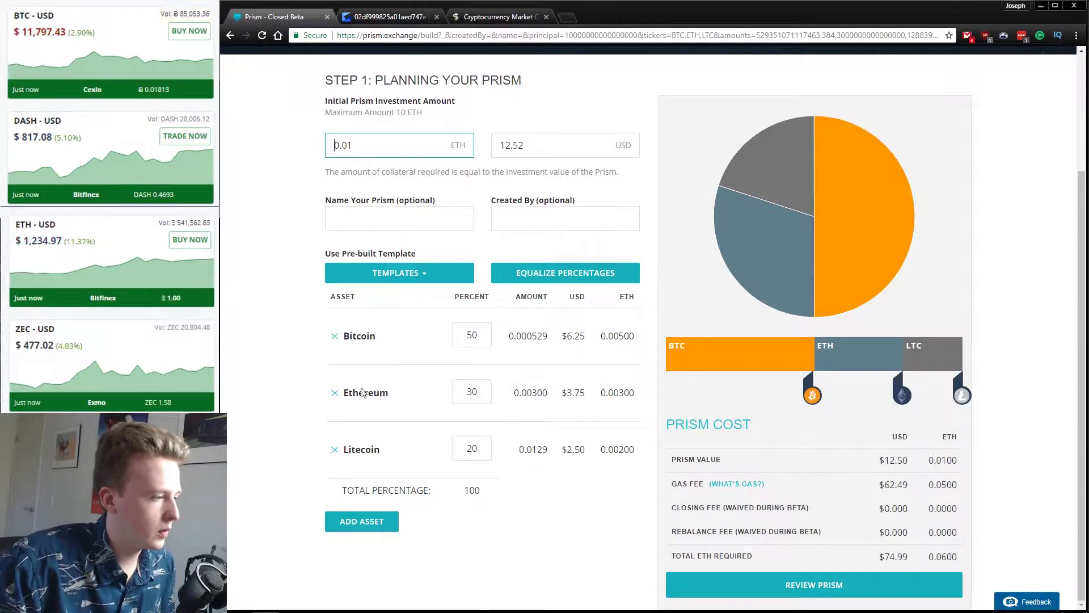
pyautogui.click(372, 529)
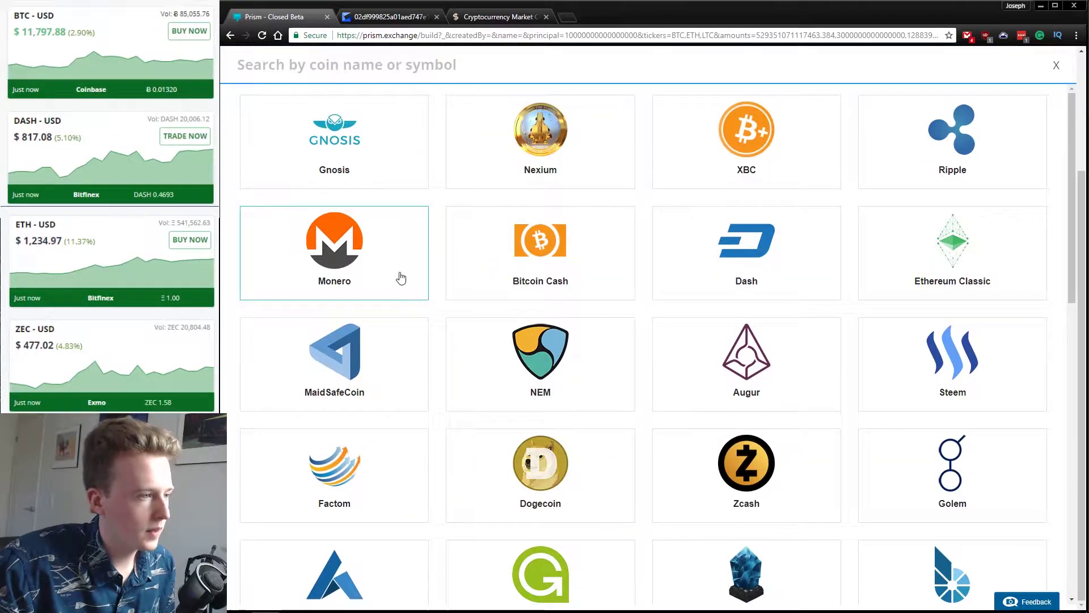
pyautogui.click(399, 274)
pyautogui.click(363, 578)
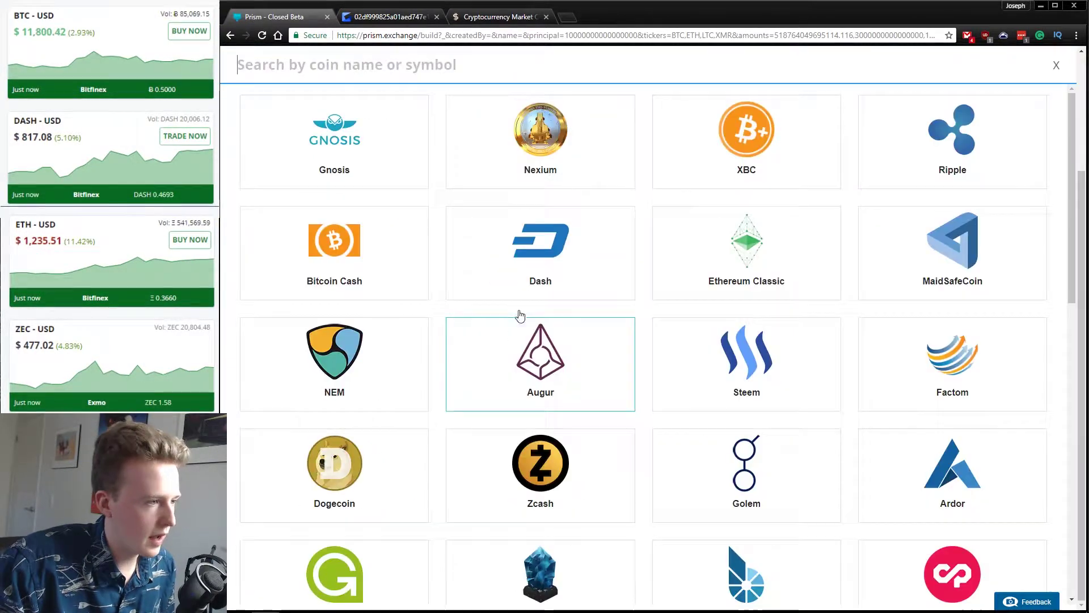
pyautogui.click(394, 282)
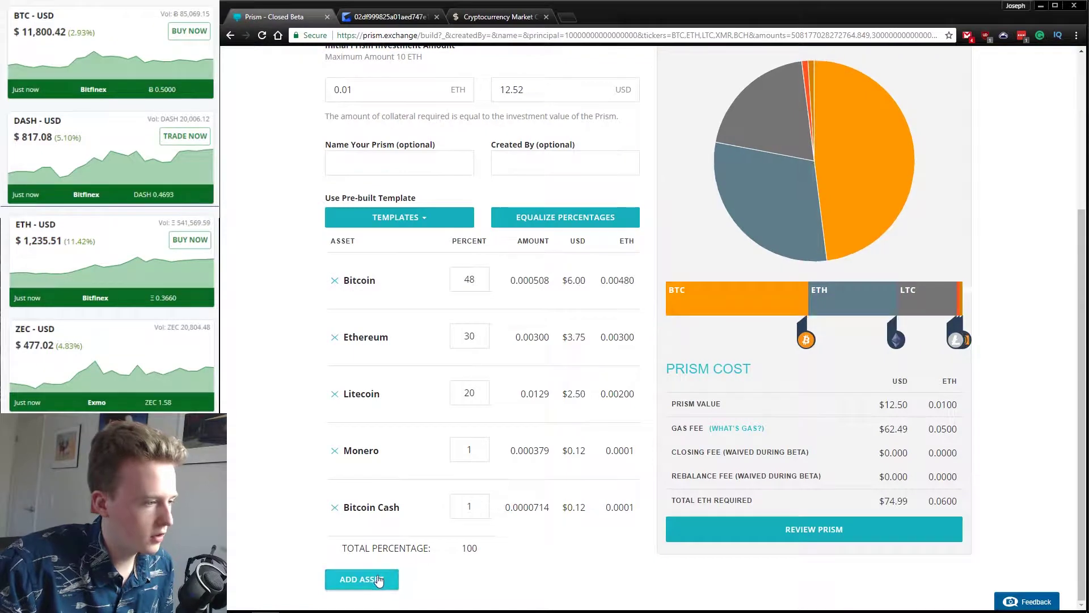
pyautogui.click(366, 577)
pyautogui.click(397, 276)
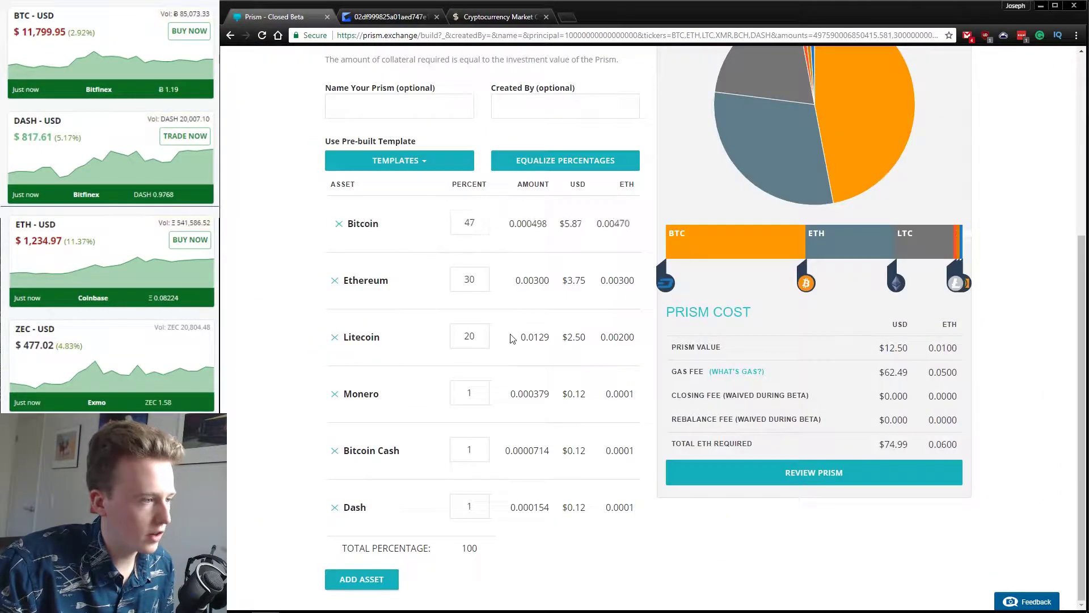
# Check the Prism's assets against the Assets To Buy.txt note and go back to the initial investment amount
pyautogui.click(486, 602)
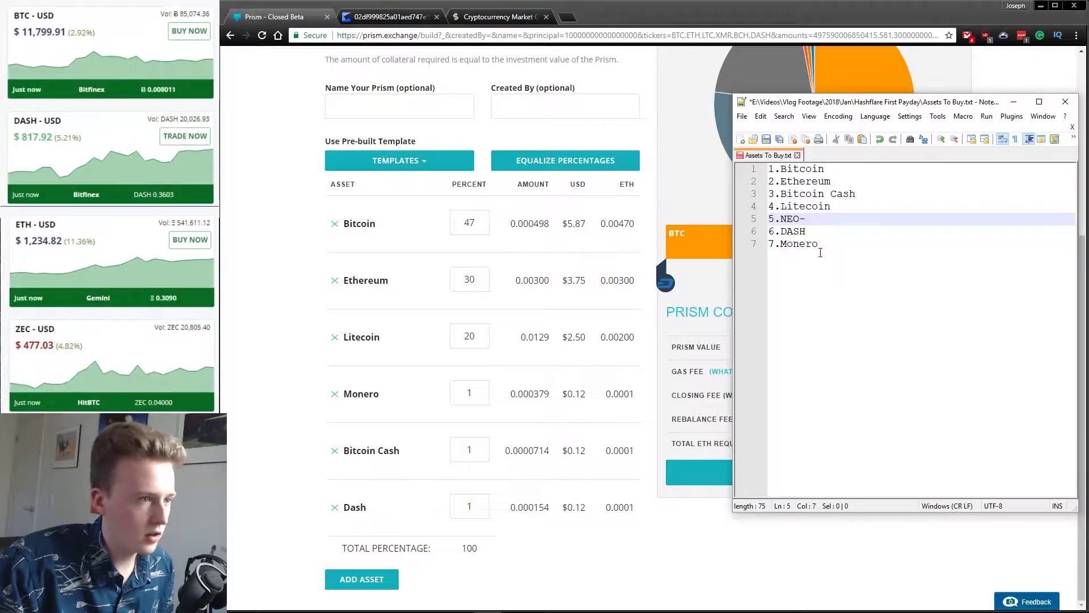
pyautogui.click(1013, 102)
pyautogui.scroll(4, 645, 263)
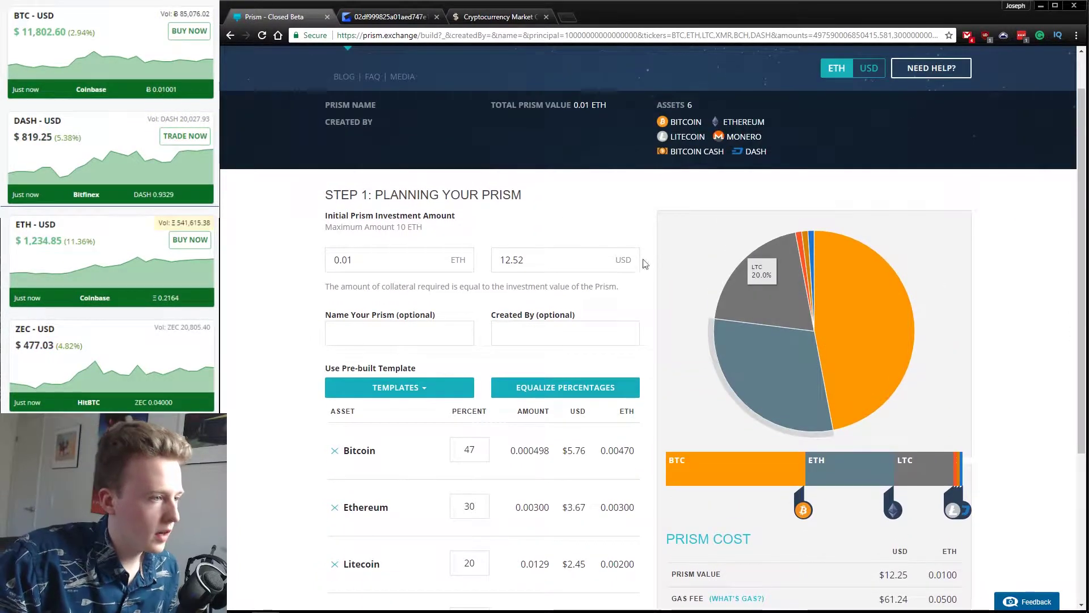
pyautogui.doubleClick(513, 260)
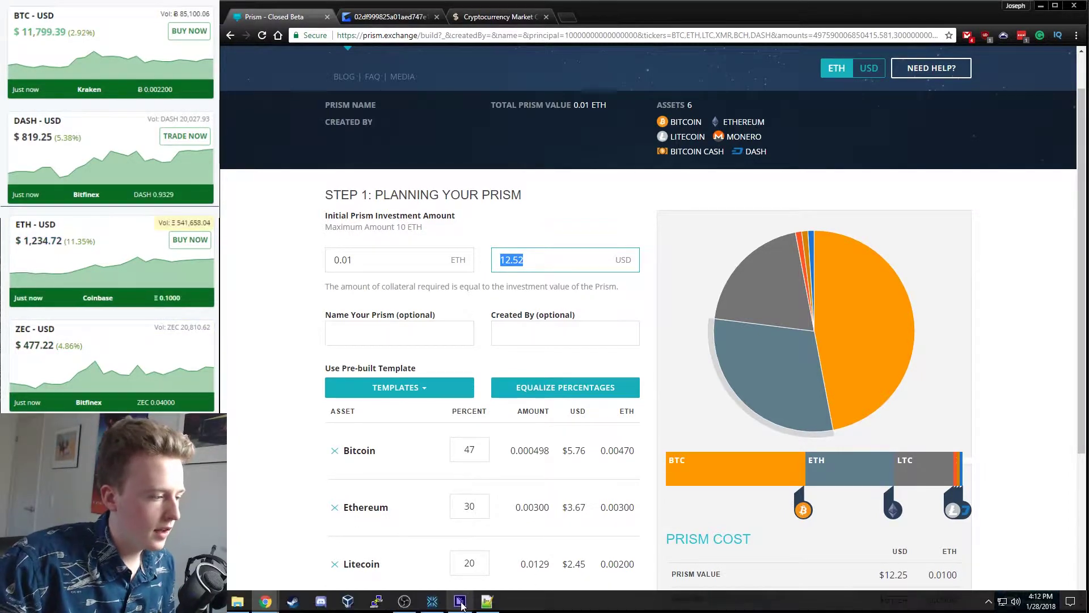
# Switch to Exodus, exchange 0.02849163 BTC for 0.26396194 ETH, and open the exchange's progress page on ShapeShift
pyautogui.click(432, 601)
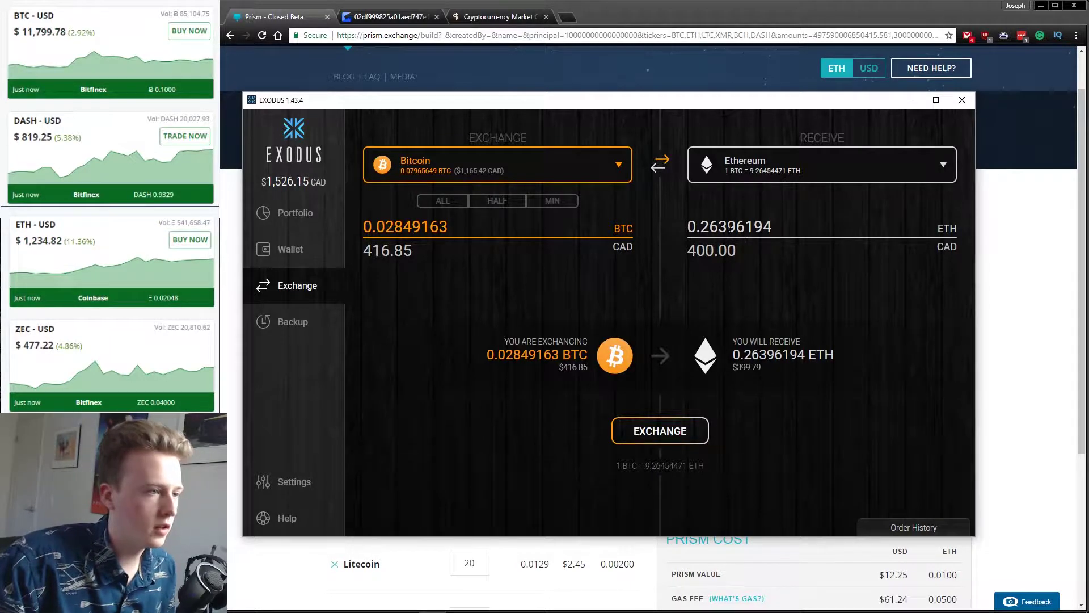
pyautogui.click(669, 431)
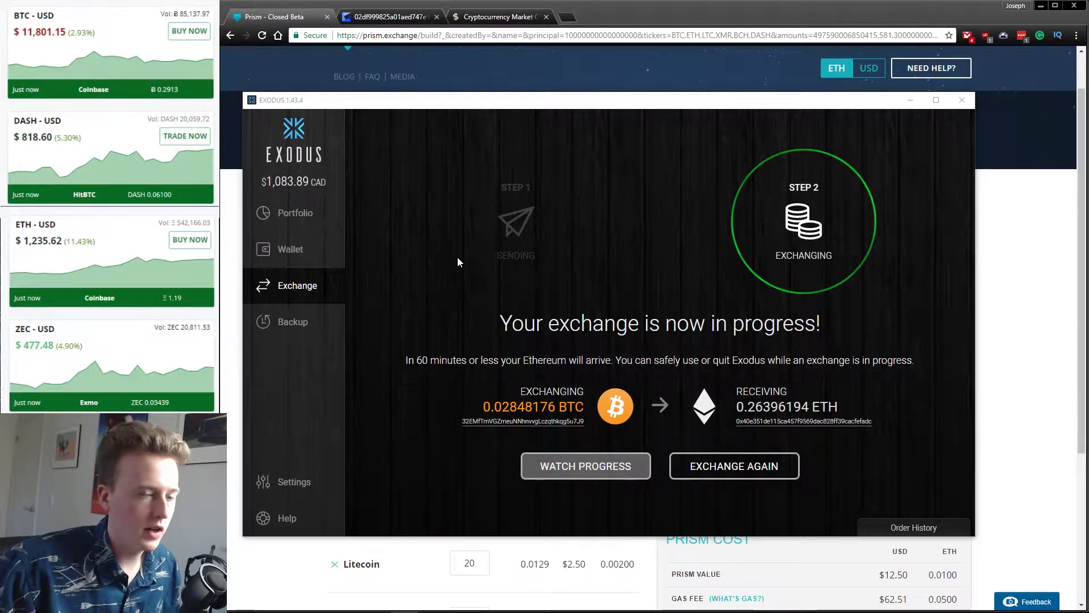
pyautogui.click(527, 461)
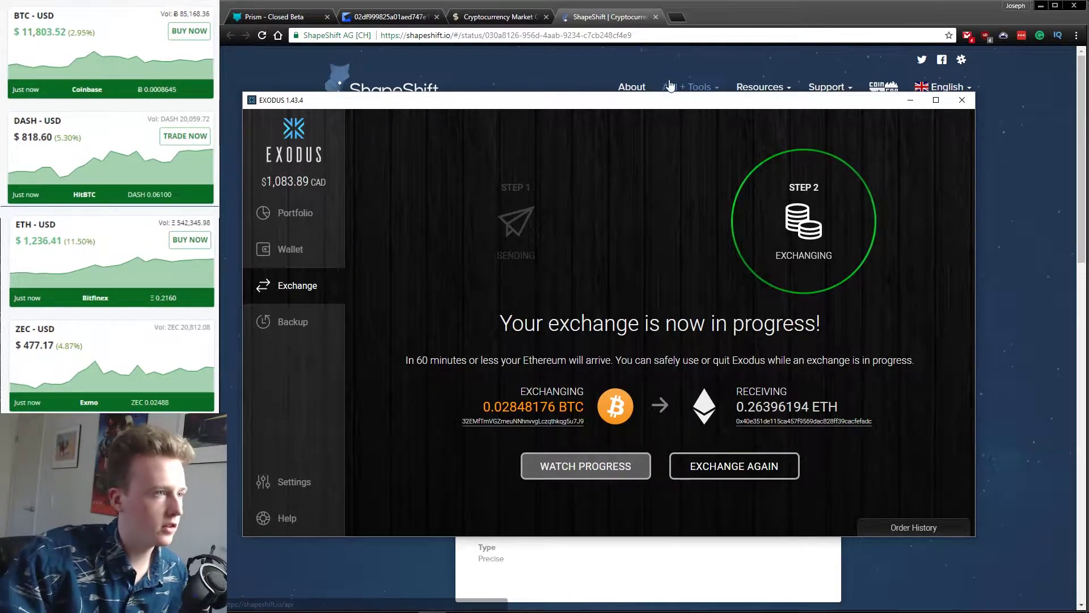
pyautogui.click(732, 74)
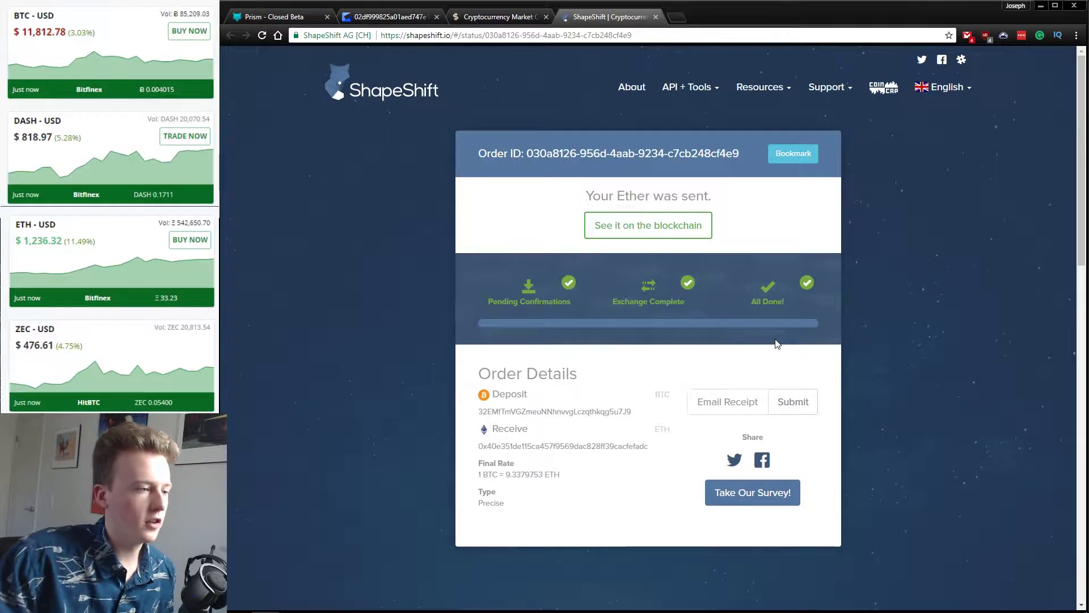
# Check the portfolio and the Ethereum wallet's balance in Exodus, and return to the Prism builder
pyautogui.click(433, 600)
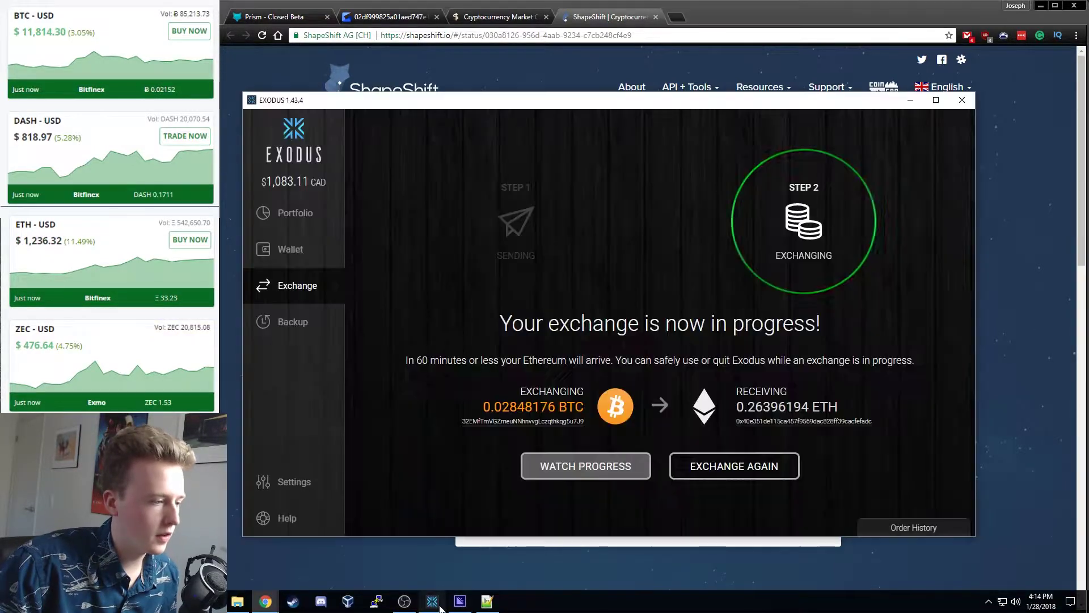
pyautogui.click(296, 212)
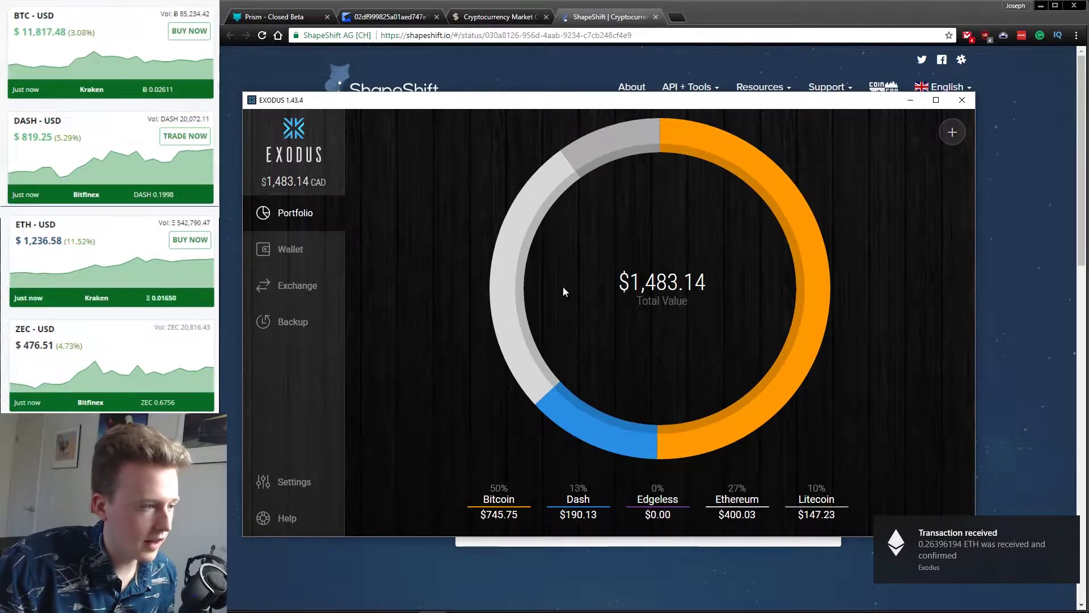
pyautogui.click(282, 255)
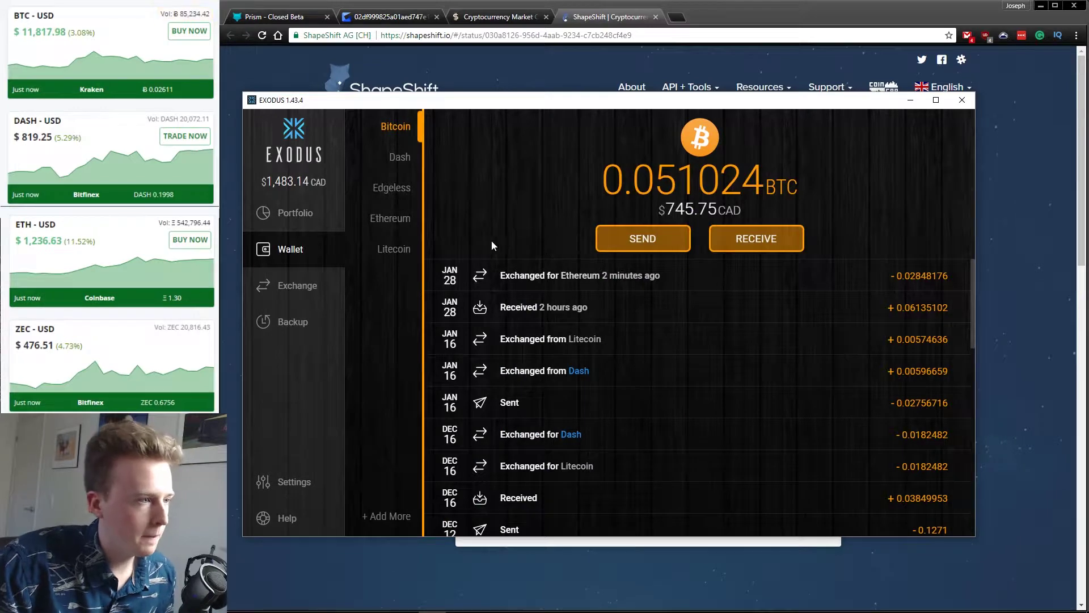
pyautogui.click(910, 101)
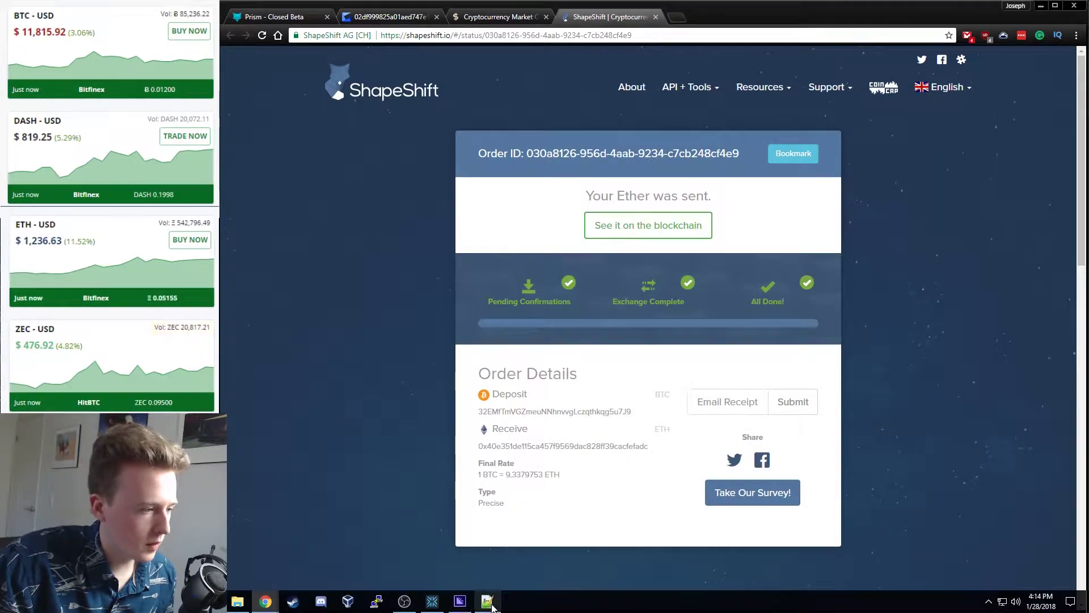
pyautogui.click(432, 601)
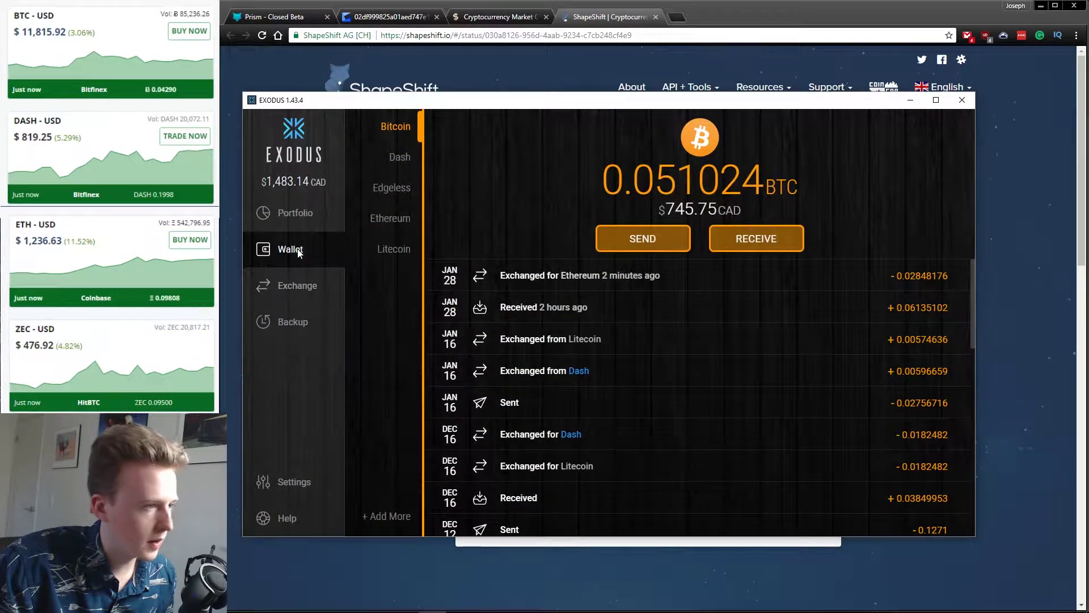
pyautogui.click(391, 219)
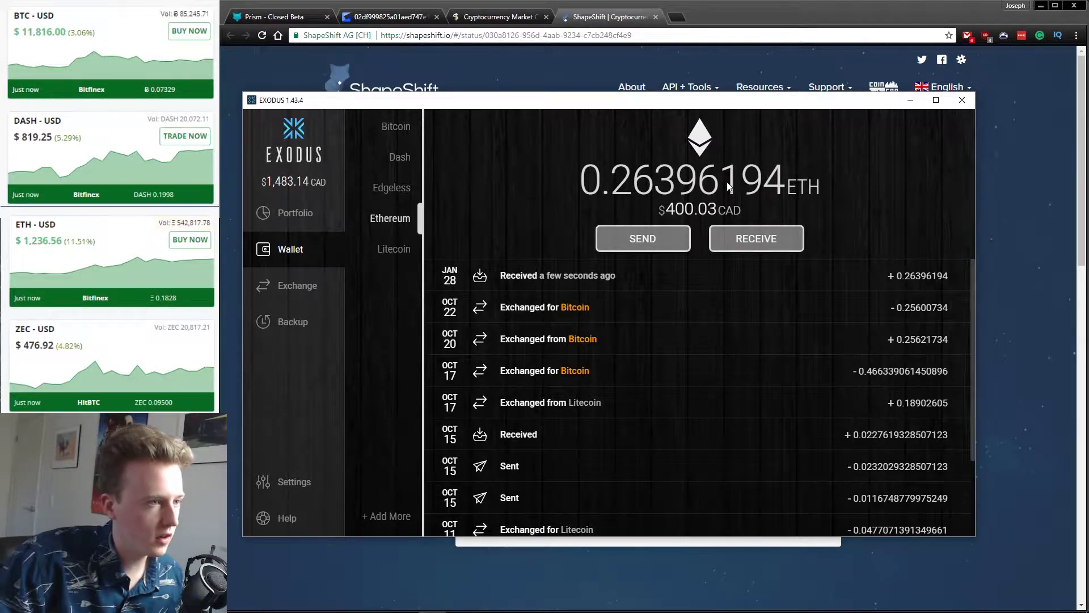
pyautogui.click(909, 102)
pyautogui.click(296, 18)
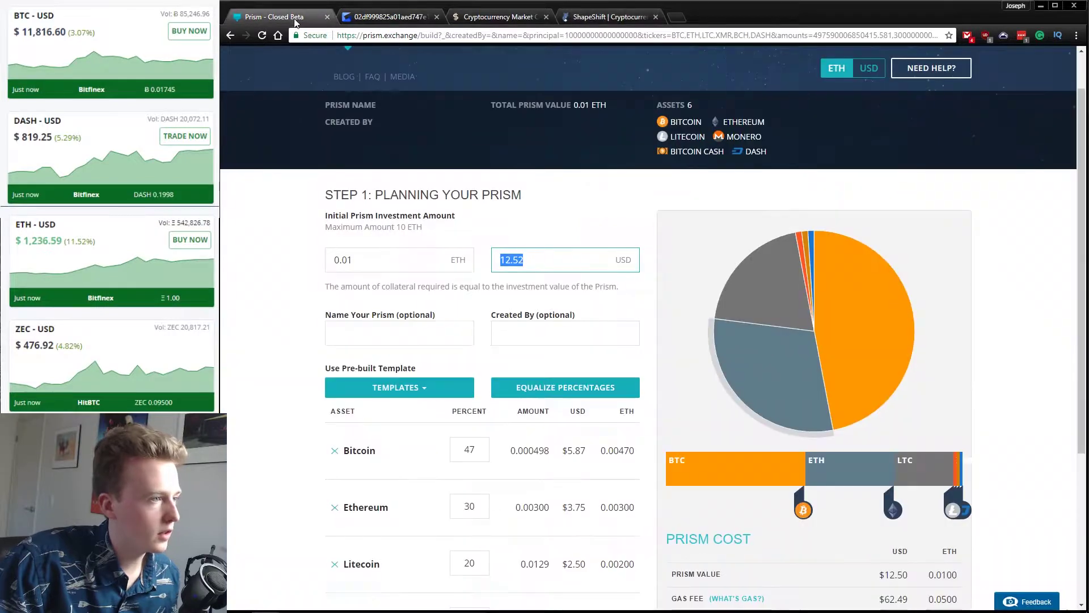
# Set the initial Prism investment amount to 0.26 ETH
pyautogui.click(373, 262)
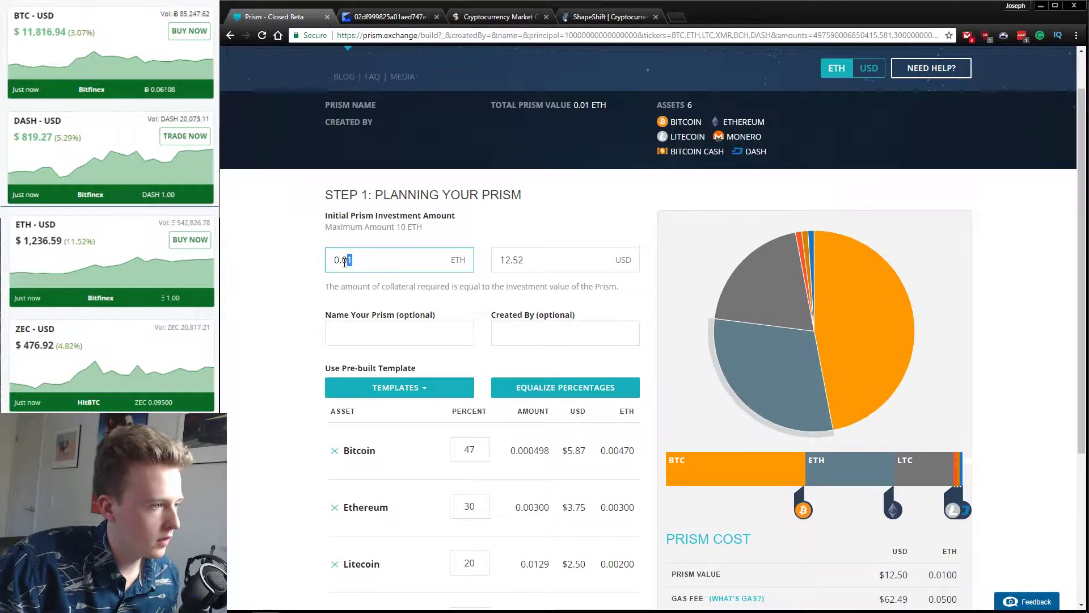
pyautogui.write('26')
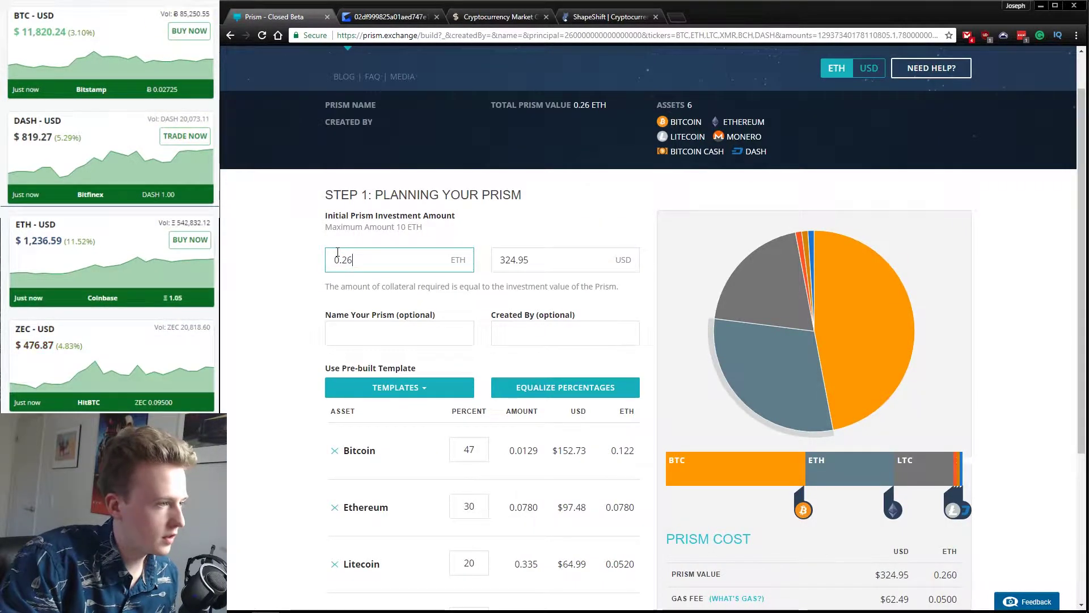
pyautogui.write('3')
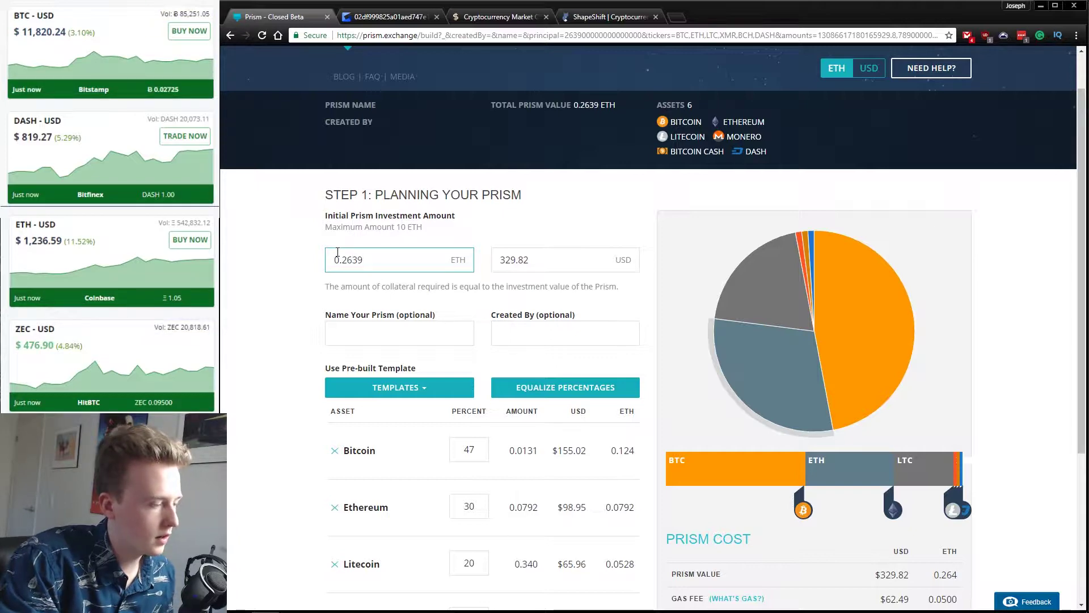
pyautogui.press('BackSpace')
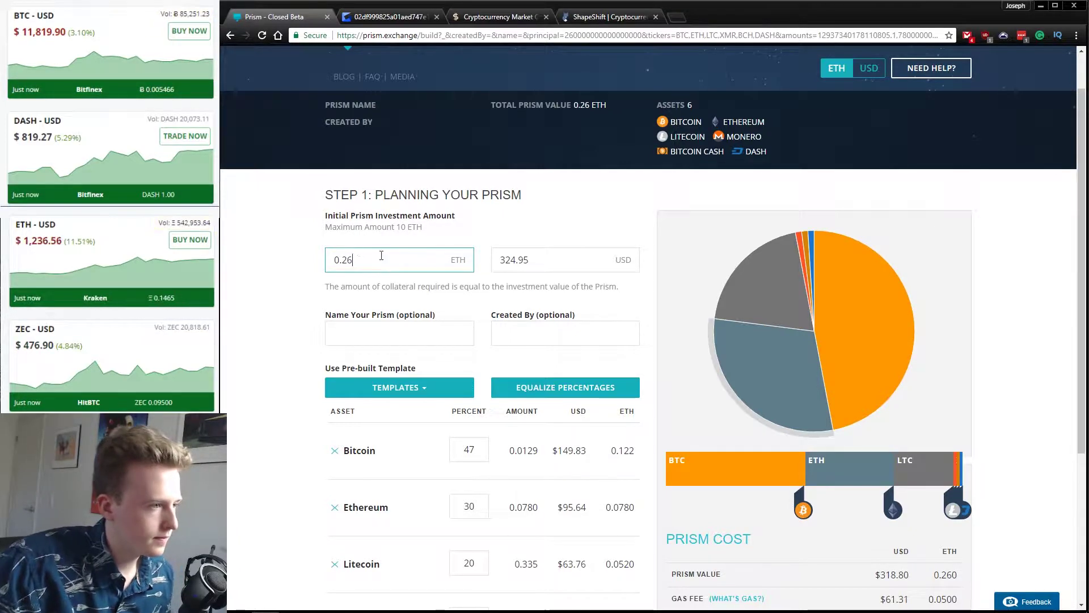
# Set the initial Prism investment amount to 300 USD
pyautogui.click(494, 261)
pyautogui.hotkey('ctrl', 'a')
pyautogui.write('300')
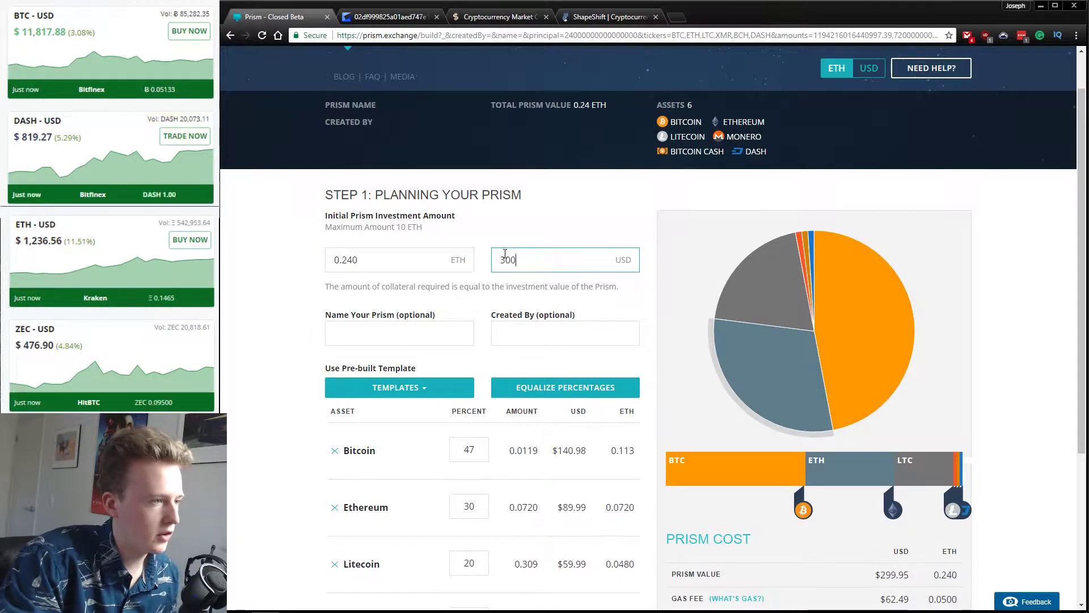
pyautogui.scroll(-1, 274, 304)
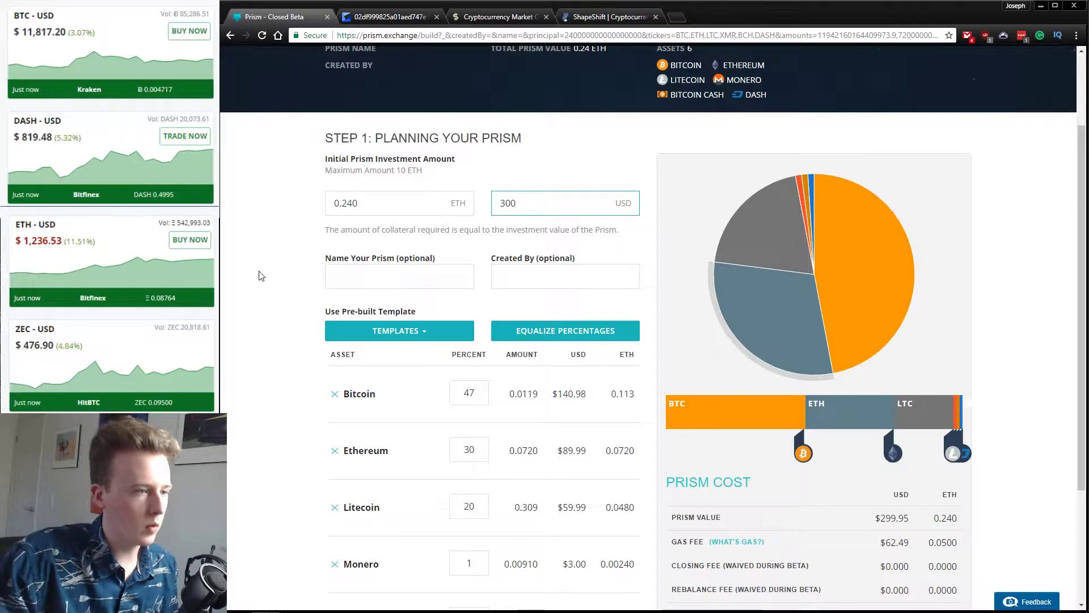
# Set the Bitcoin and Ethereum percentages of the Prism to 20 each
pyautogui.scroll(-2, 261, 276)
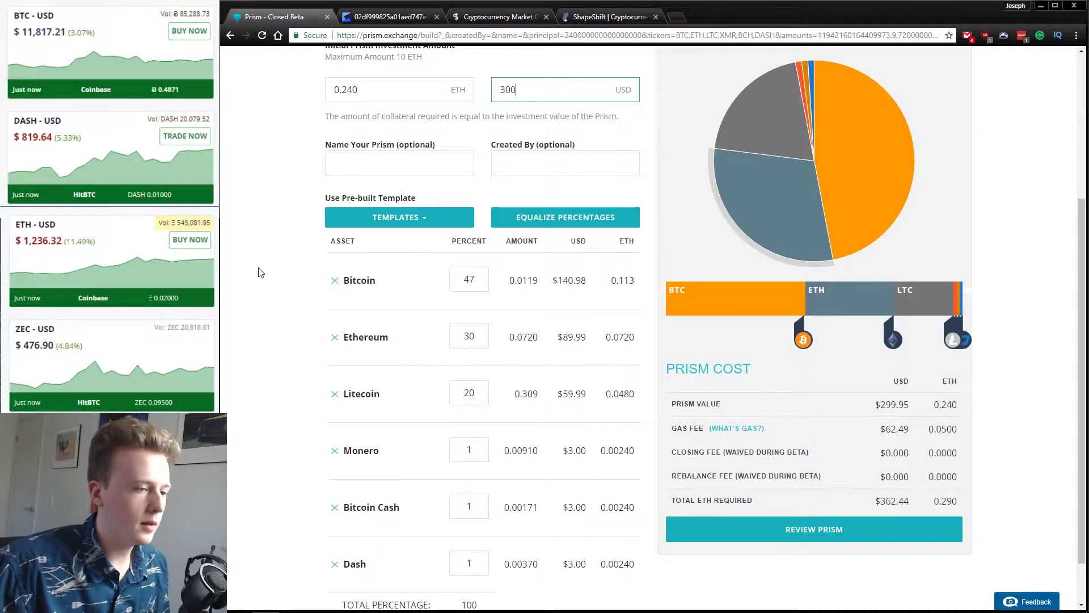
pyautogui.scroll(-1, 292, 267)
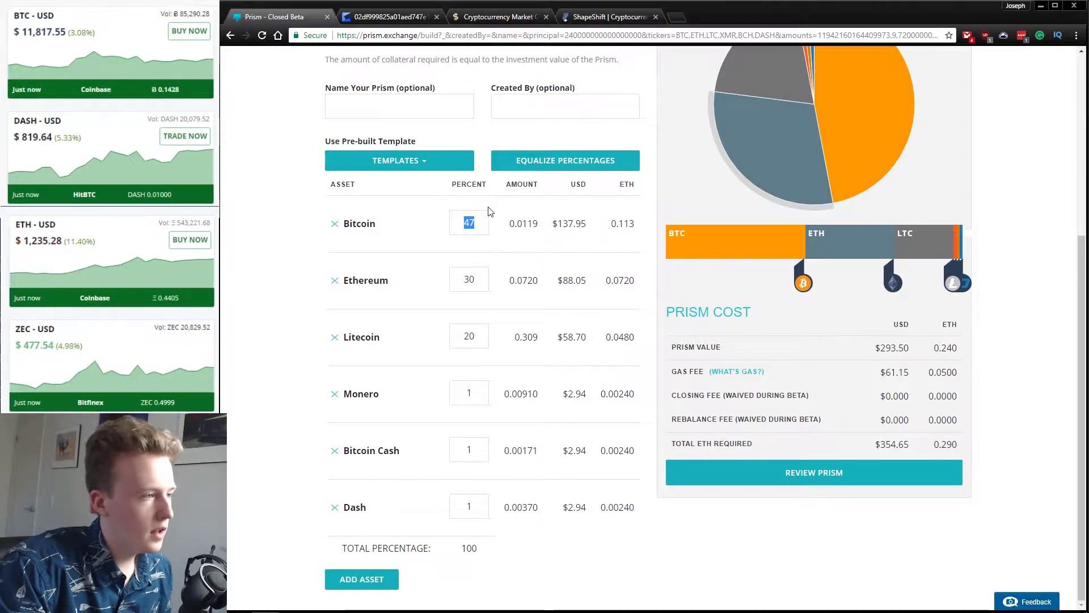
pyautogui.write('20')
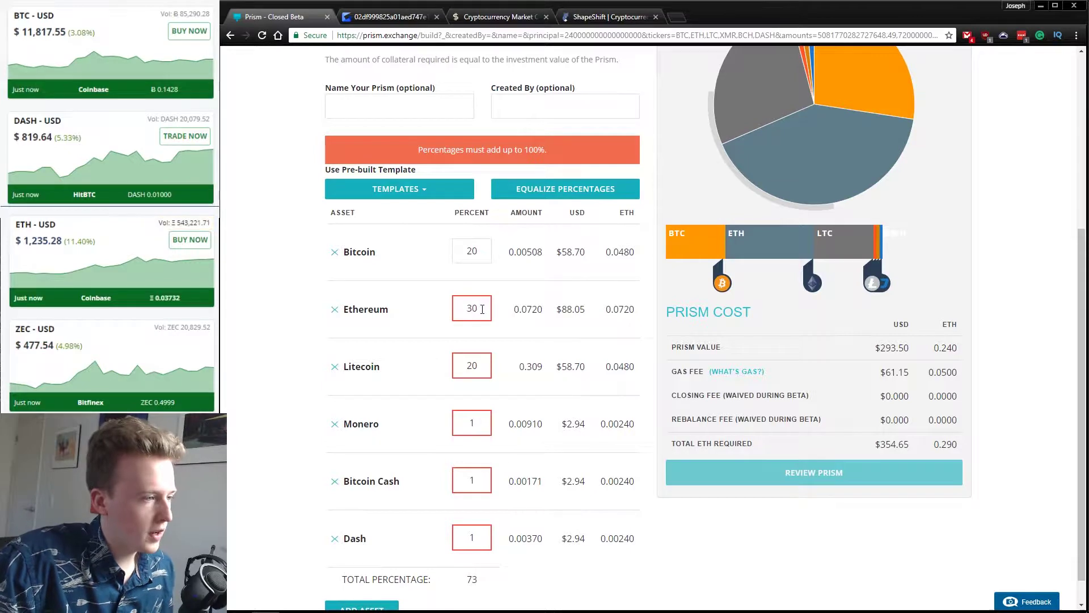
pyautogui.moveTo(479, 309); pyautogui.dragTo(457, 308)
pyautogui.write('20')
# Set the Litecoin, Monero, Bitcoin Cash and Dash percentages of the Prism to 15 each
pyautogui.click(471, 365)
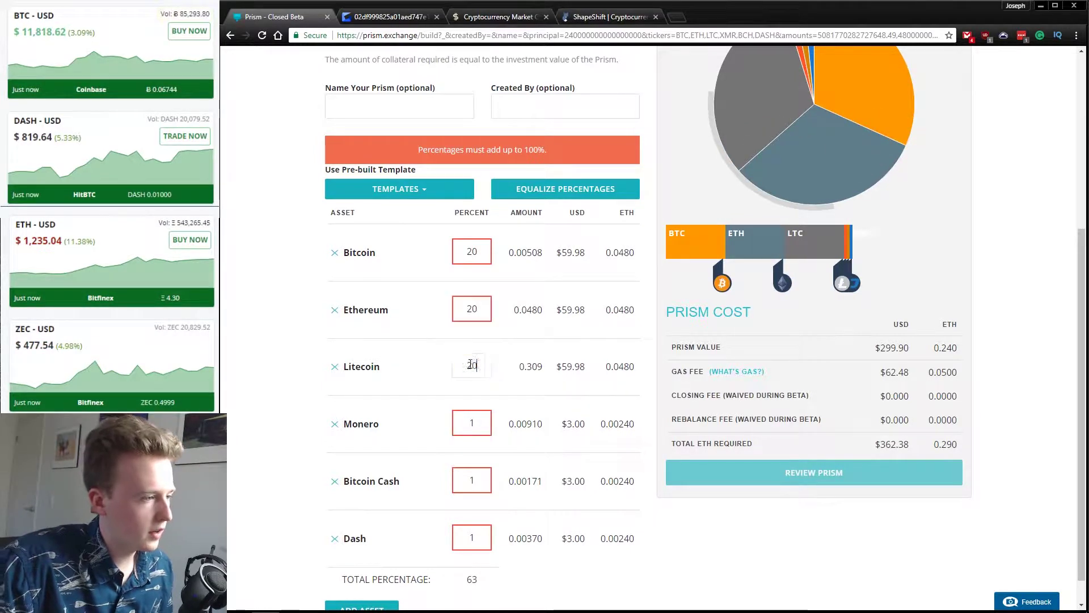
pyautogui.write('15')
pyautogui.click(475, 424)
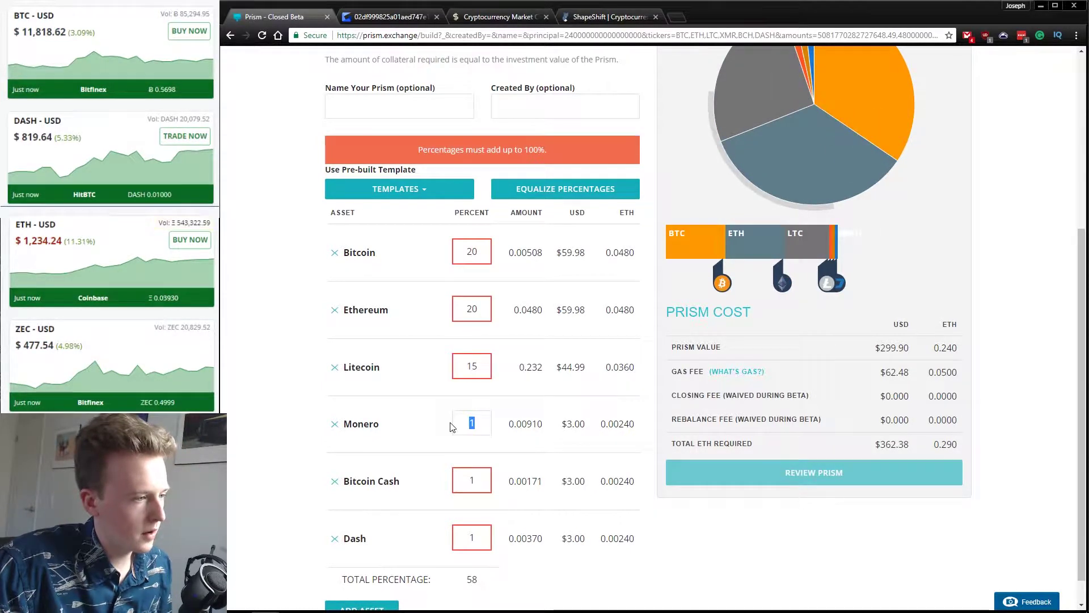
pyautogui.write('5')
pyautogui.click(479, 480)
pyautogui.write('15')
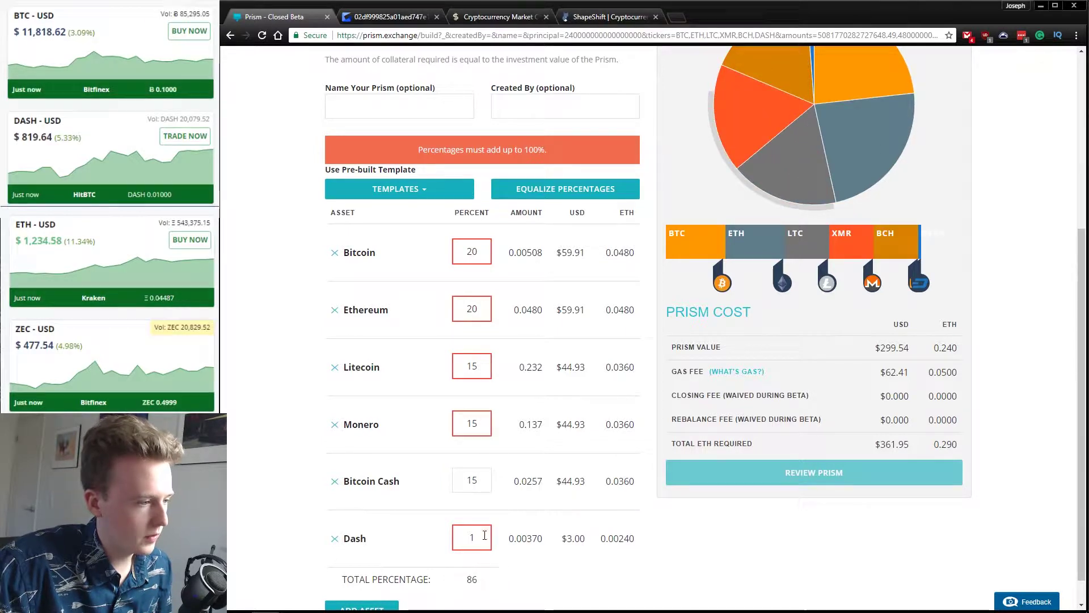
pyautogui.click(465, 530)
pyautogui.write('15')
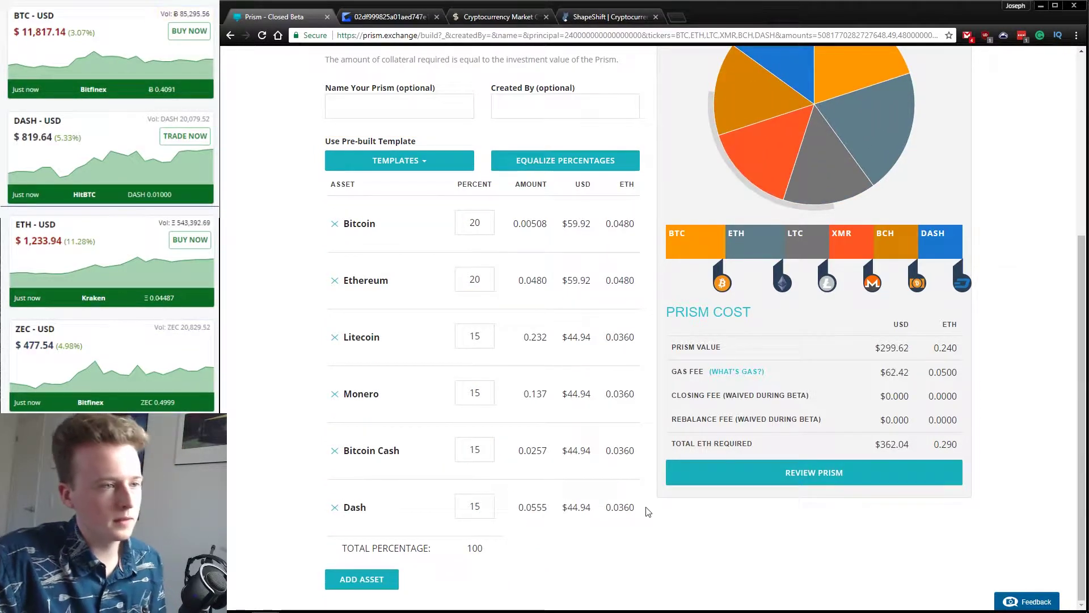
# Enter the creator's full name as the creator of the Prism
pyautogui.scroll(2, 647, 509)
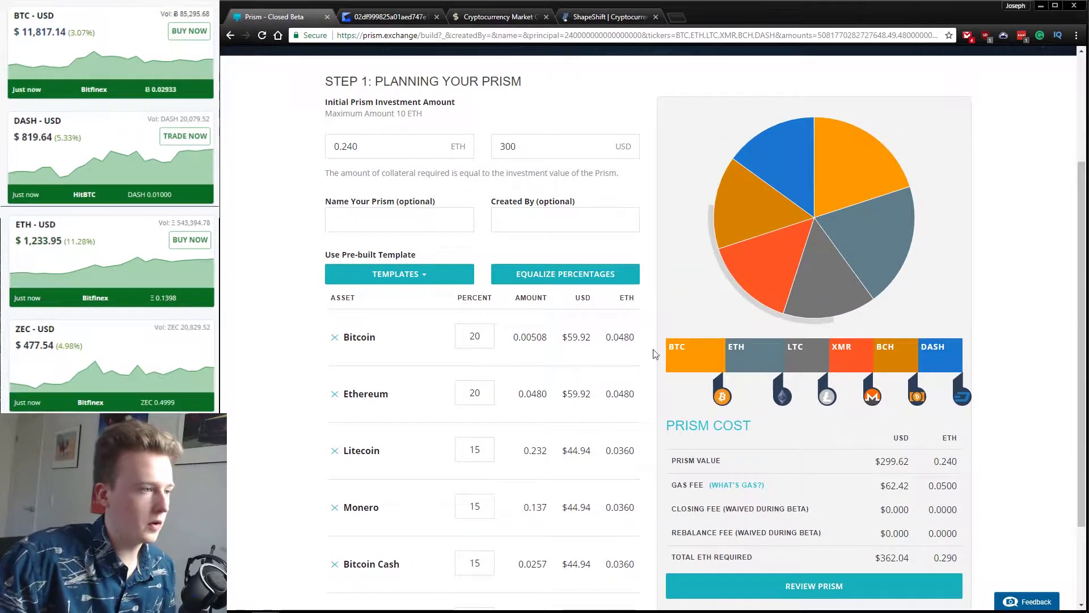
pyautogui.scroll(3, 654, 350)
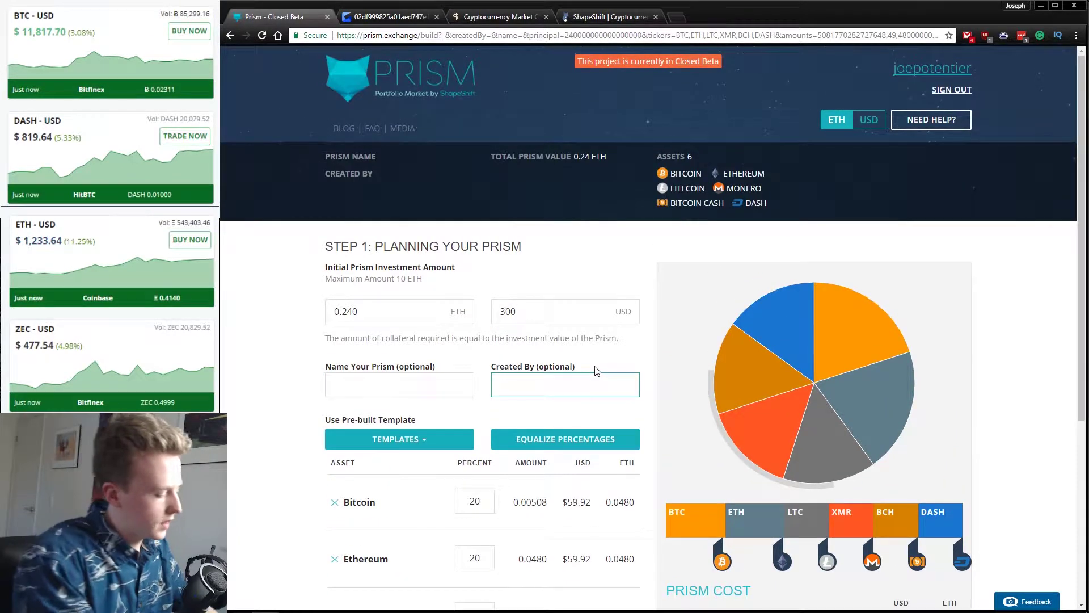
pyautogui.write('Joe Potent')
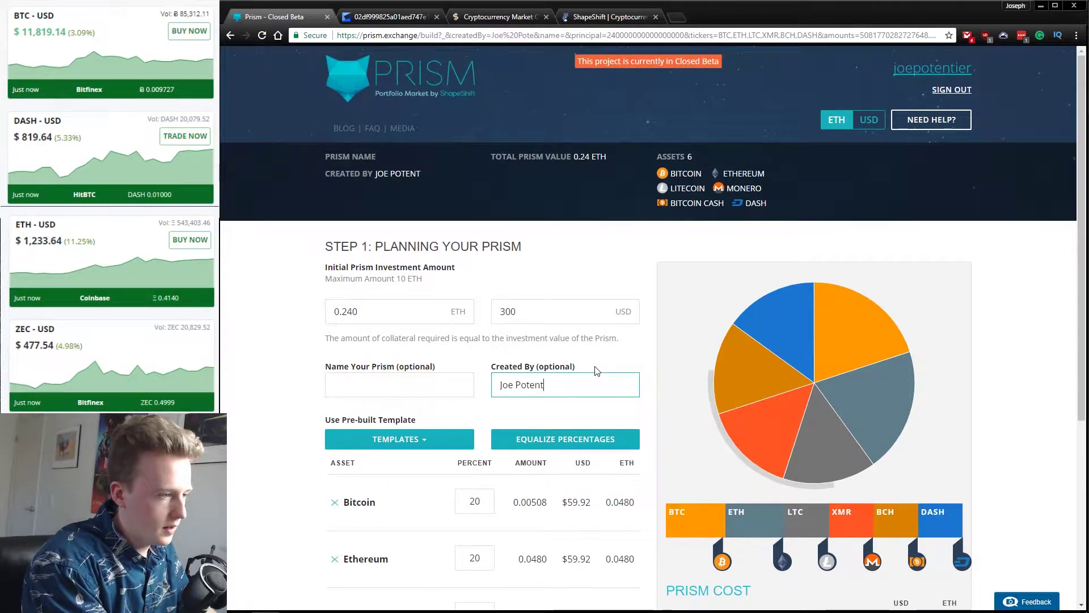
pyautogui.write('ier')
# Name the Prism "High Marketcap + Low Supply"
pyautogui.click(470, 385)
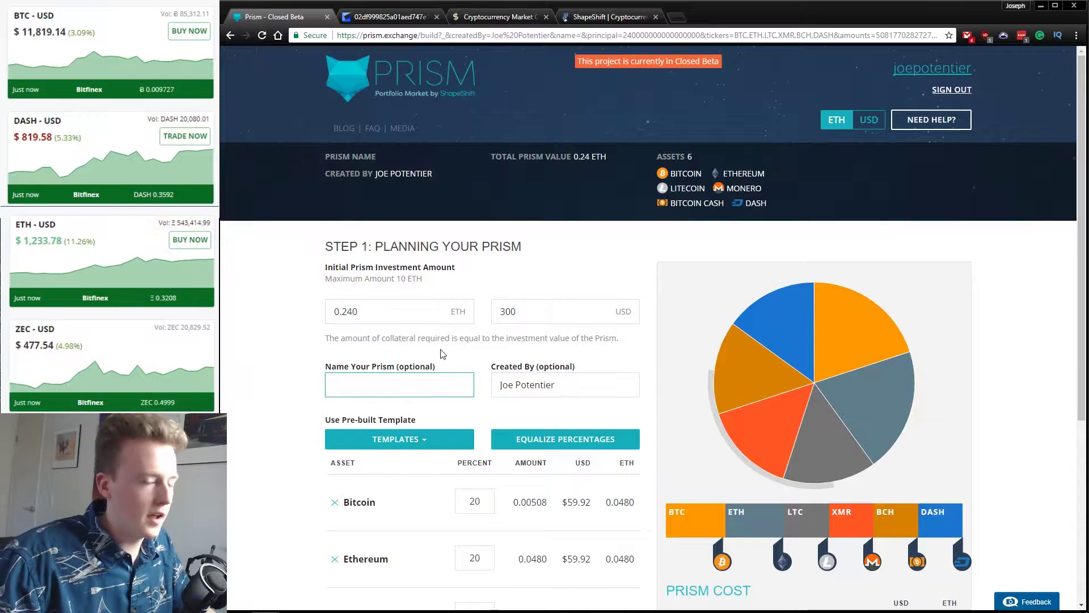
pyautogui.write('Hig')
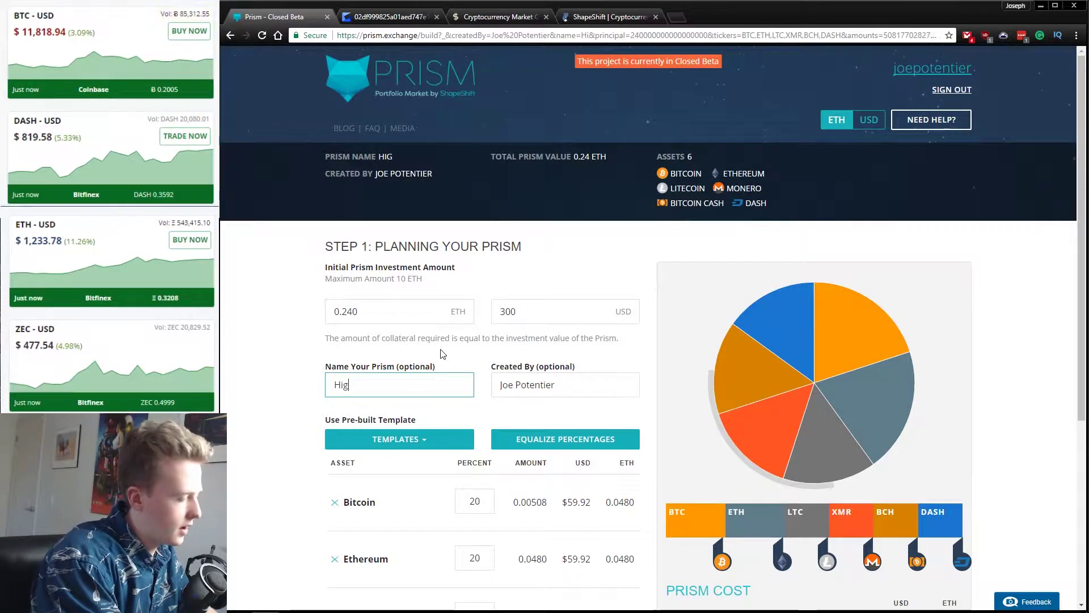
pyautogui.write('h Market')
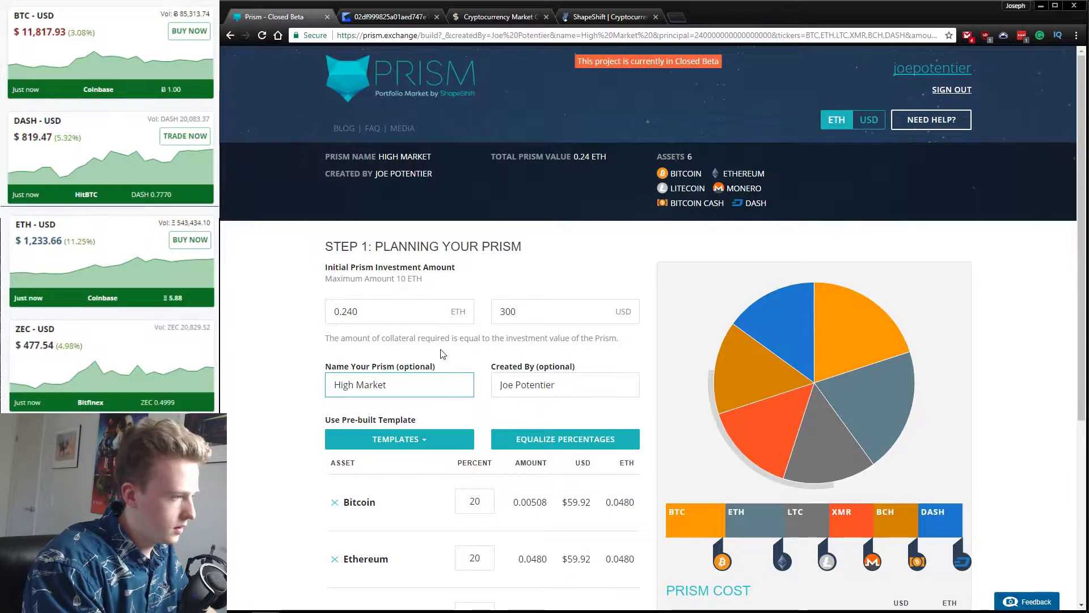
pyautogui.press('BackSpace')
pyautogui.write('cap')
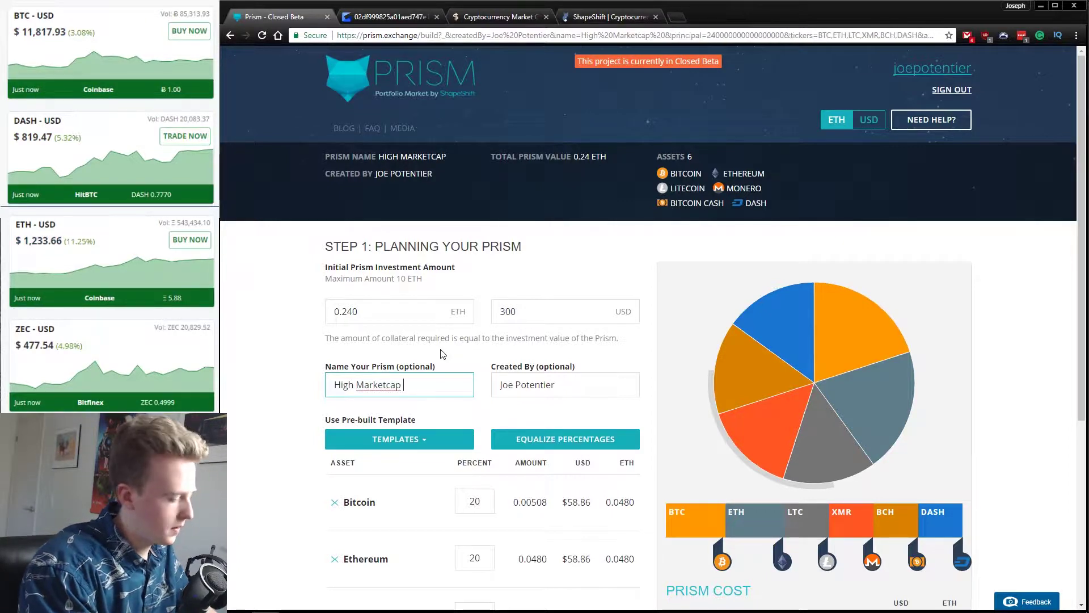
pyautogui.write(' + Low')
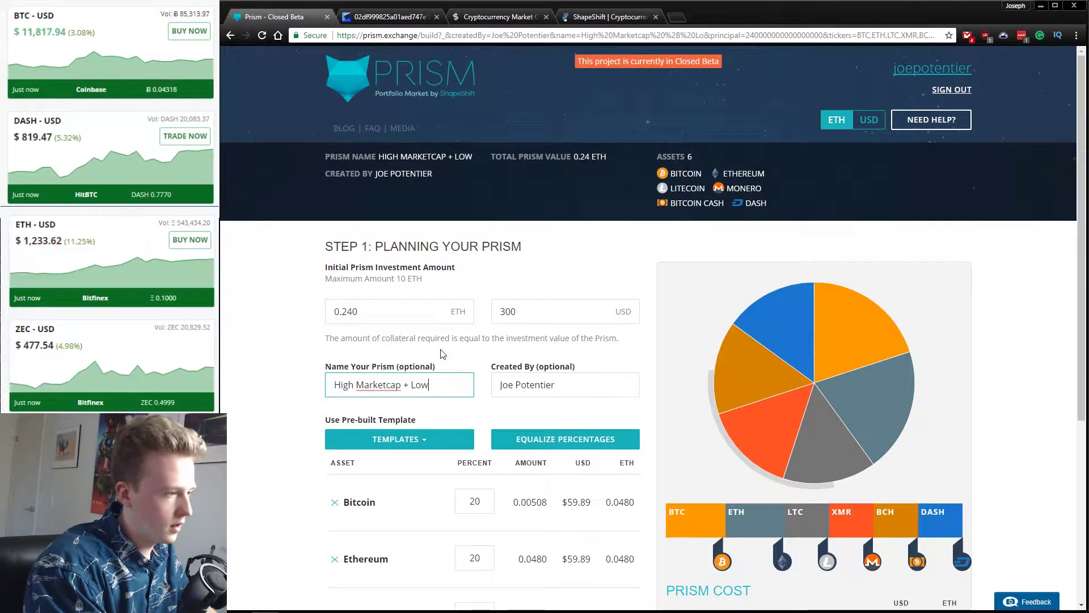
pyautogui.write(' Supply')
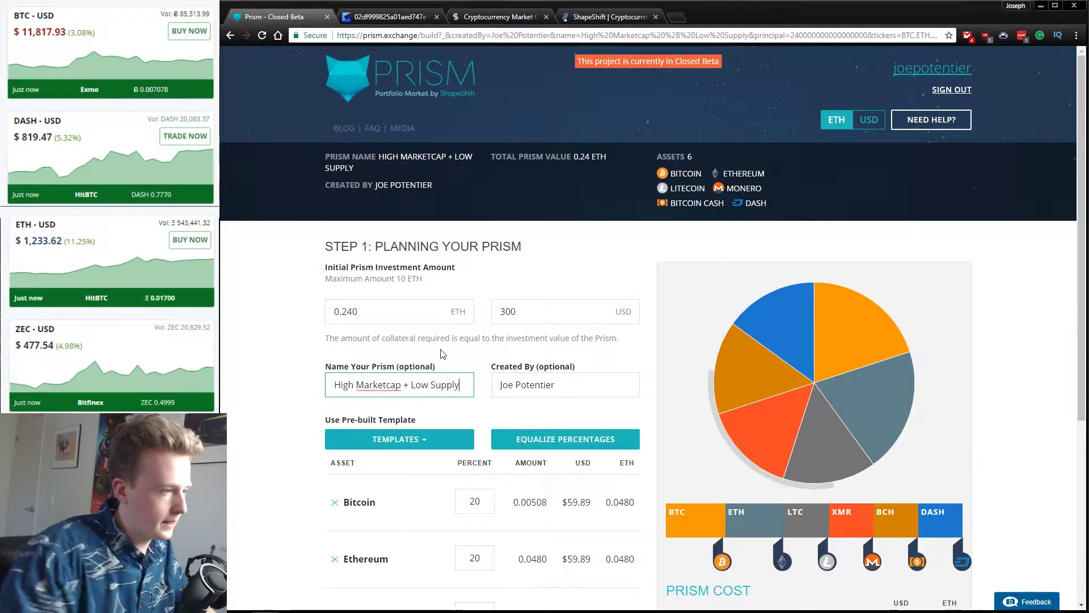
pyautogui.click(492, 415)
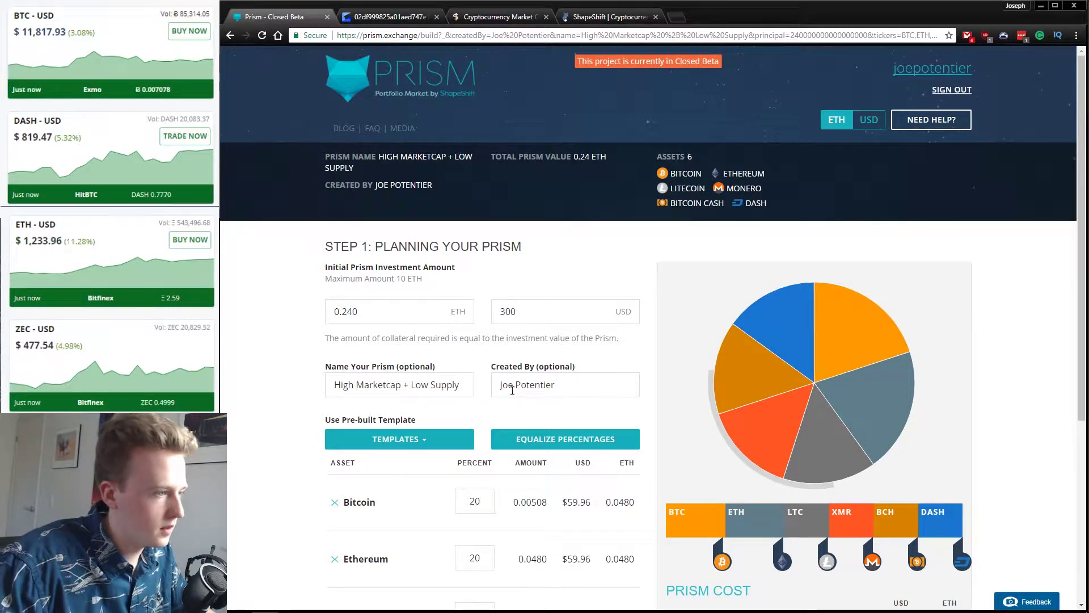
# Equalize the percentages of all the assets in the Prism
pyautogui.scroll(-2, 599, 397)
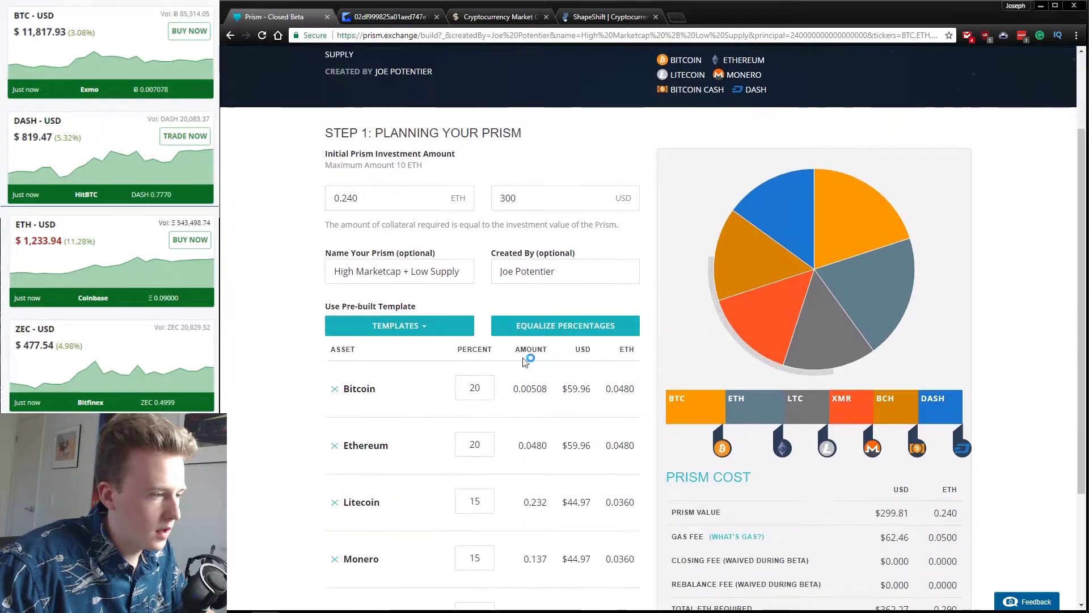
pyautogui.scroll(-2, 598, 336)
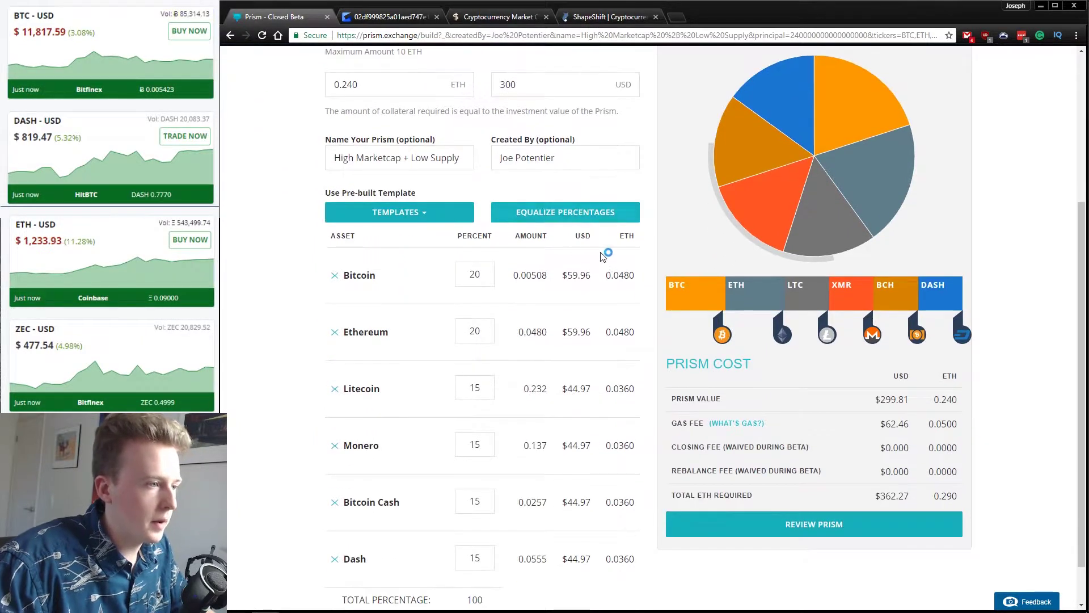
pyautogui.click(561, 219)
pyautogui.scroll(-1, 501, 391)
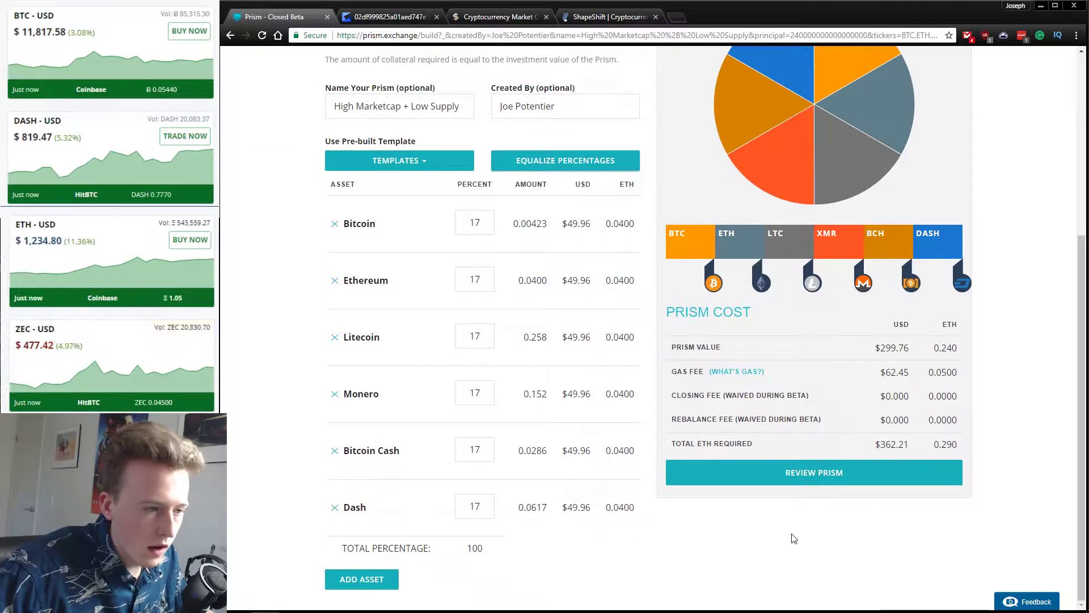
# Submit the planned Prism for review and proceed to funding it with the ETH address provided
pyautogui.click(778, 474)
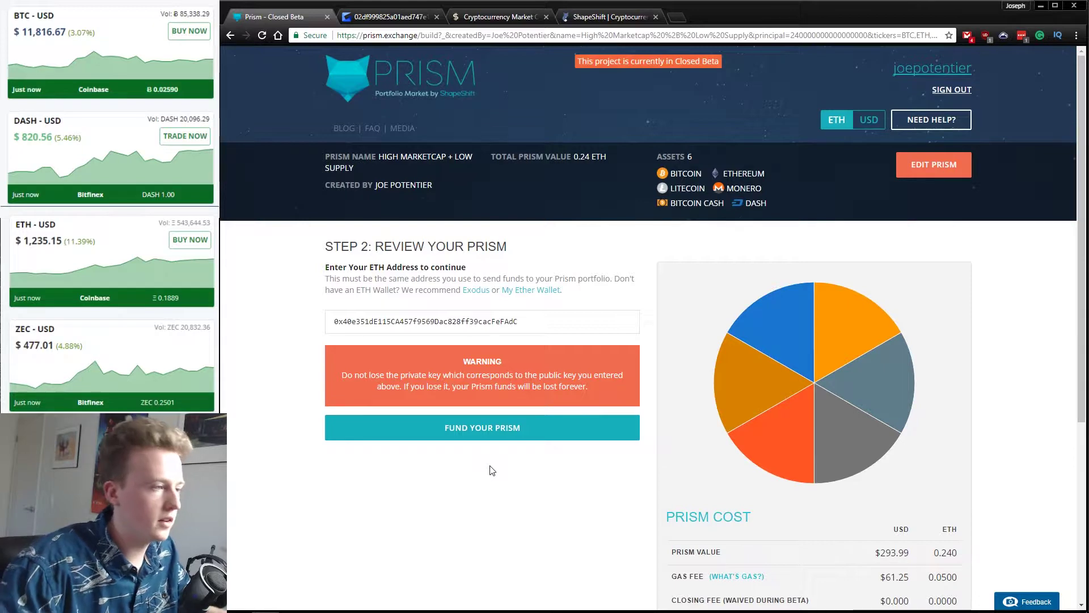
pyautogui.click(475, 436)
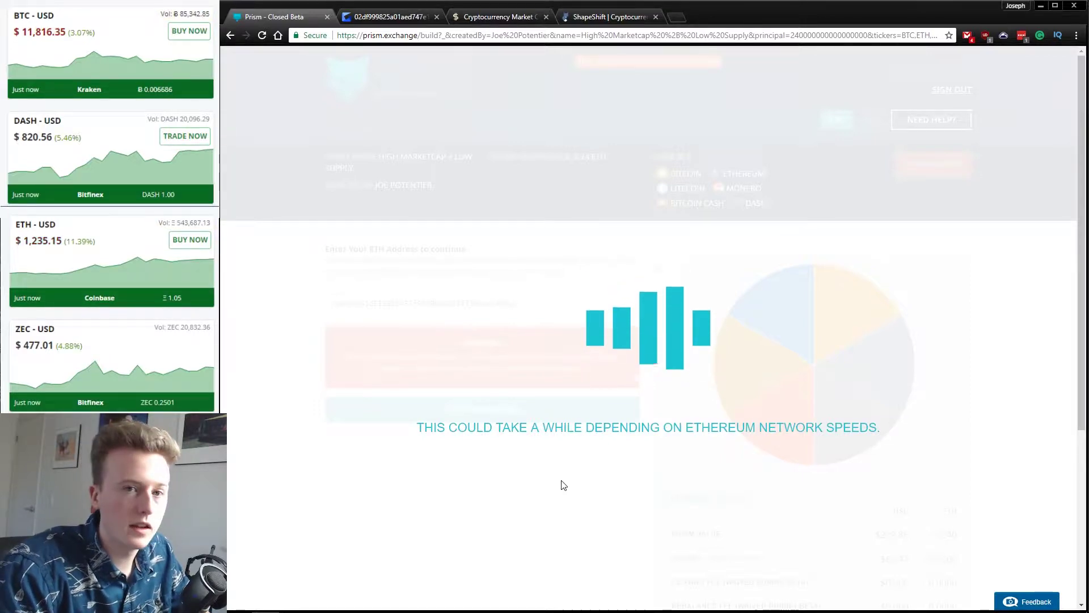
pyautogui.scroll(-2, 310, 440)
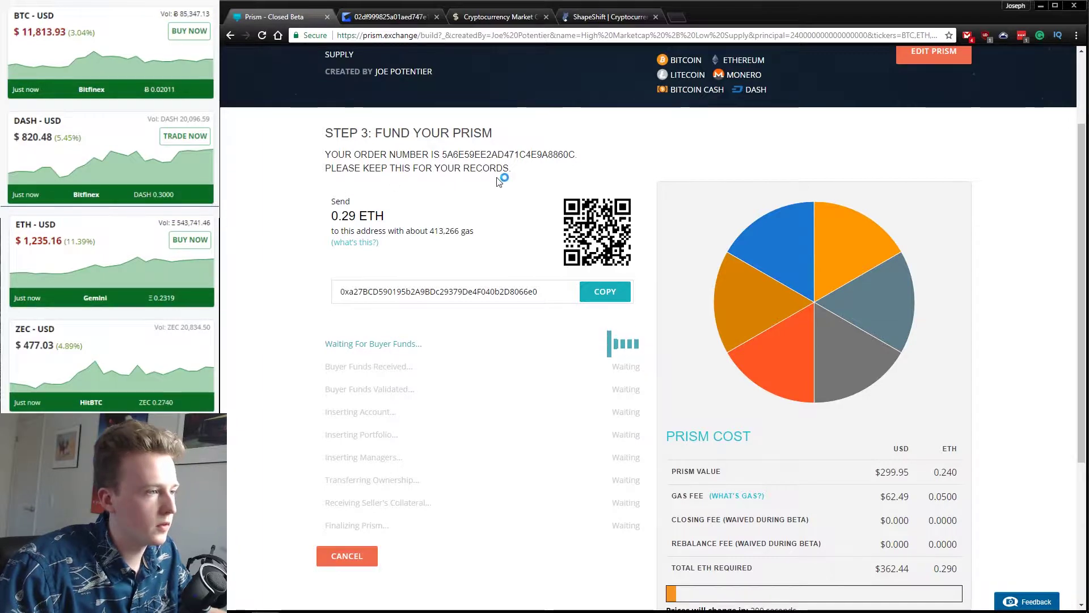
# Capture the order number notice with Gyazo and return to the Prism funding page
pyautogui.moveTo(324, 151); pyautogui.dragTo(513, 171)
pyautogui.hotkey('ctrl', 'l')
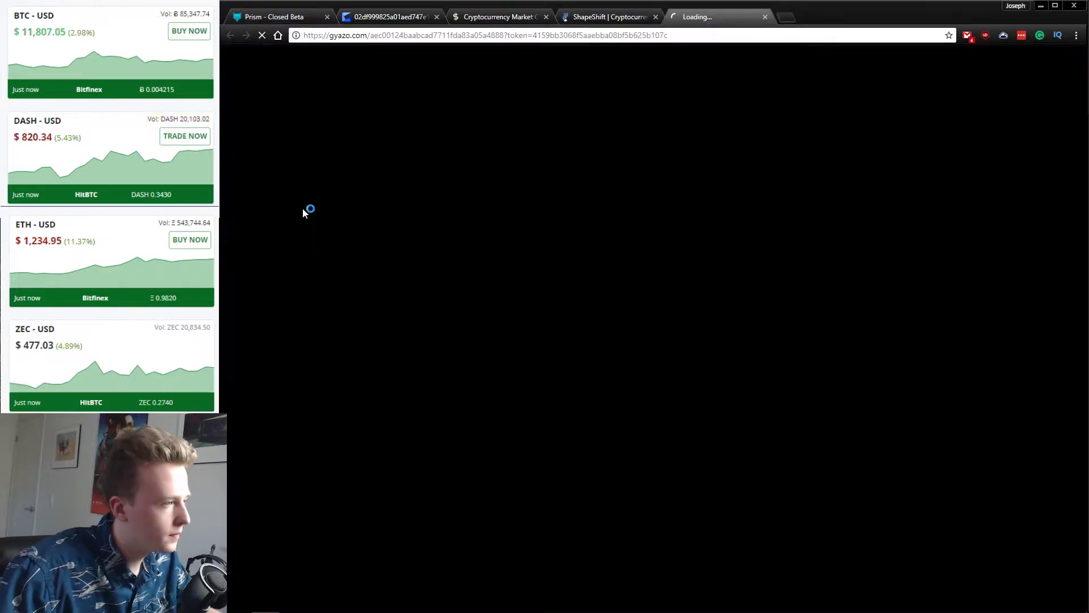
pyautogui.click(609, 17)
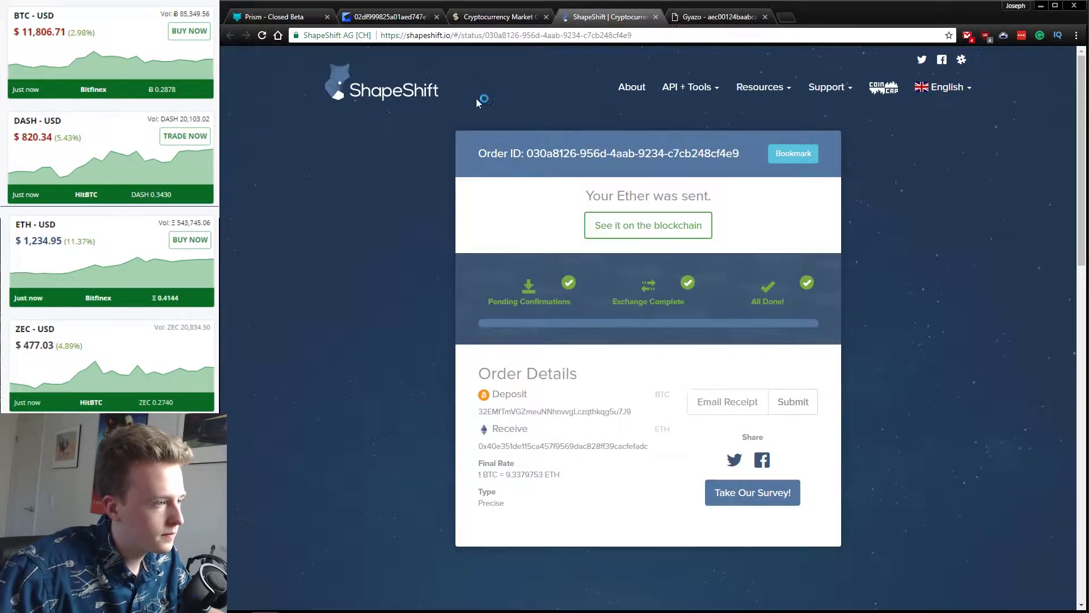
pyautogui.click(487, 18)
pyautogui.click(397, 20)
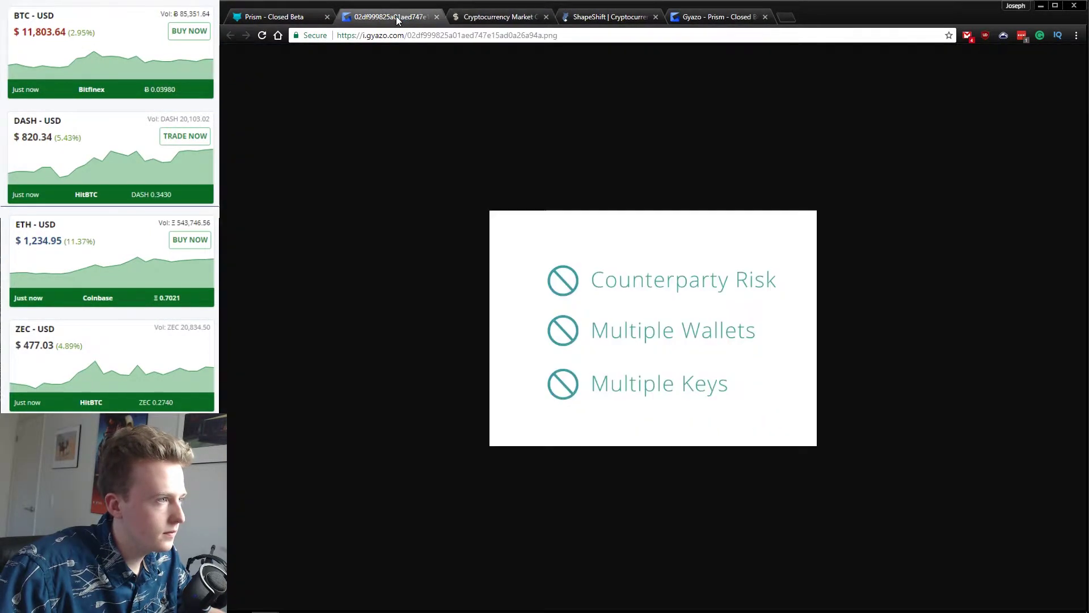
pyautogui.click(315, 19)
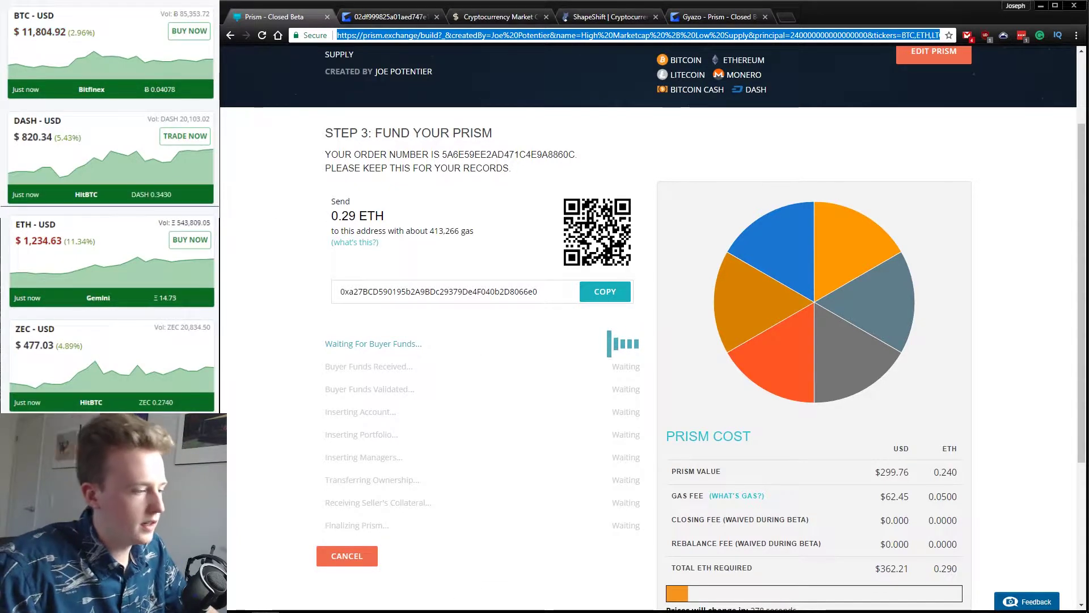
# Copy the Prism's funding address and switch to the Ethereum wallet in Exodus
pyautogui.moveTo(436, 607)
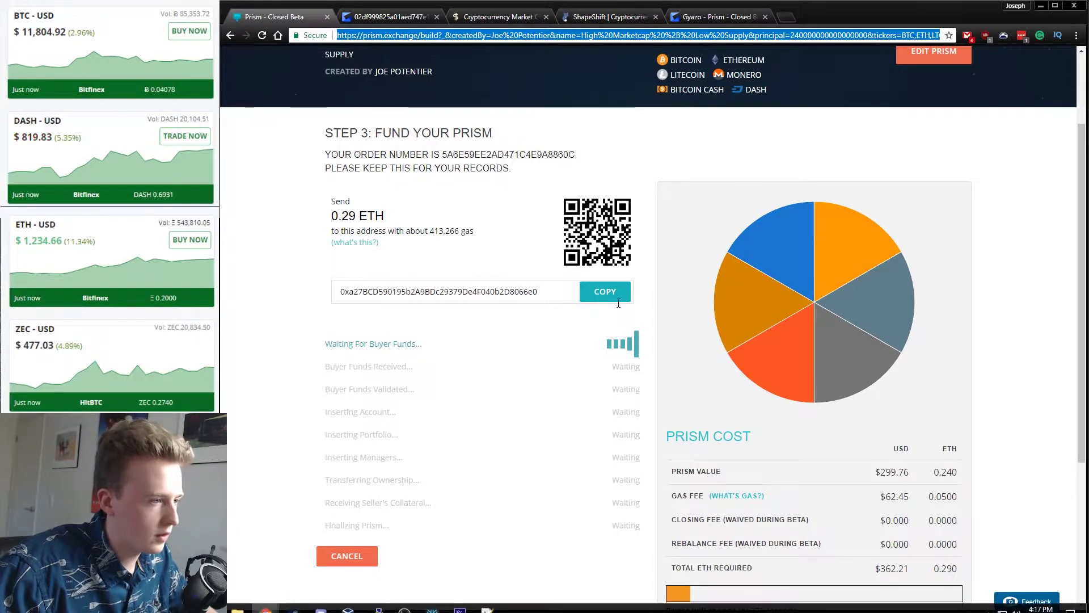
pyautogui.click(605, 291)
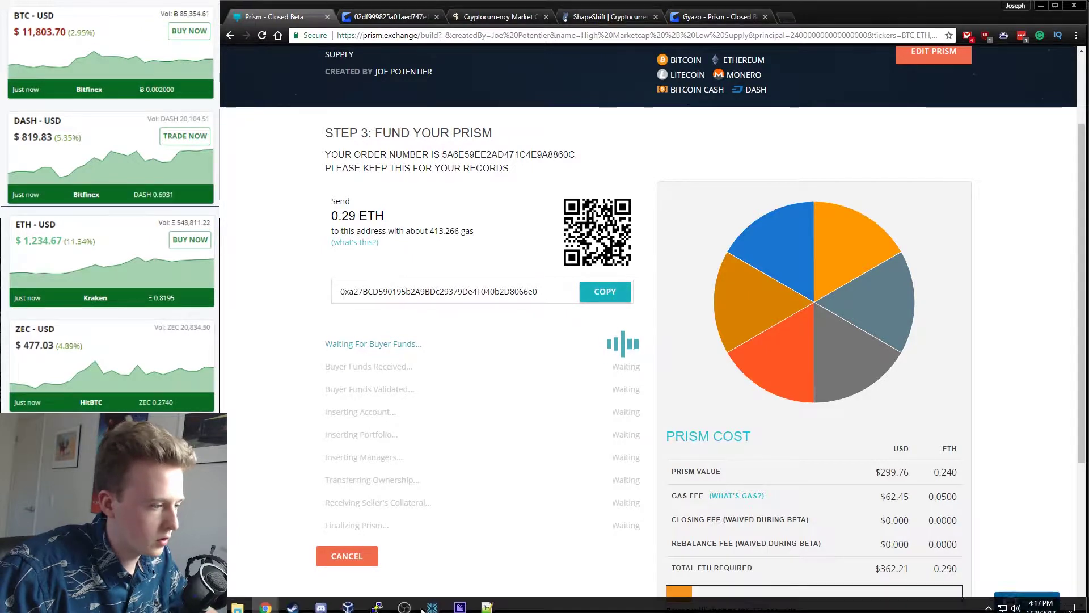
pyautogui.click(432, 601)
pyautogui.click(469, 273)
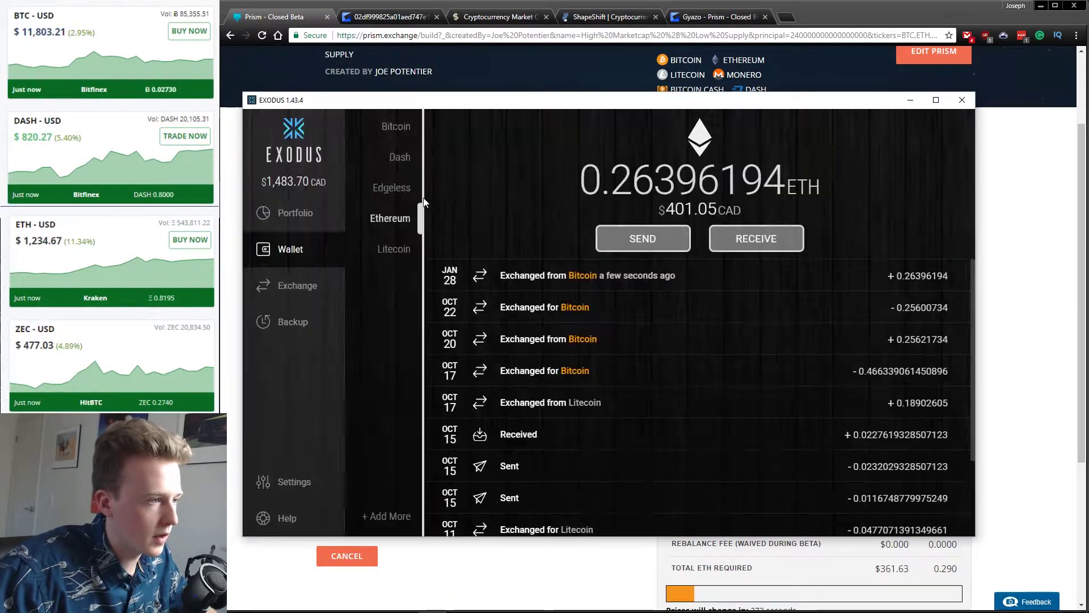
# Fill in an Ethereum transfer of 0.29 ETH to the copied Prism funding address
pyautogui.click(640, 239)
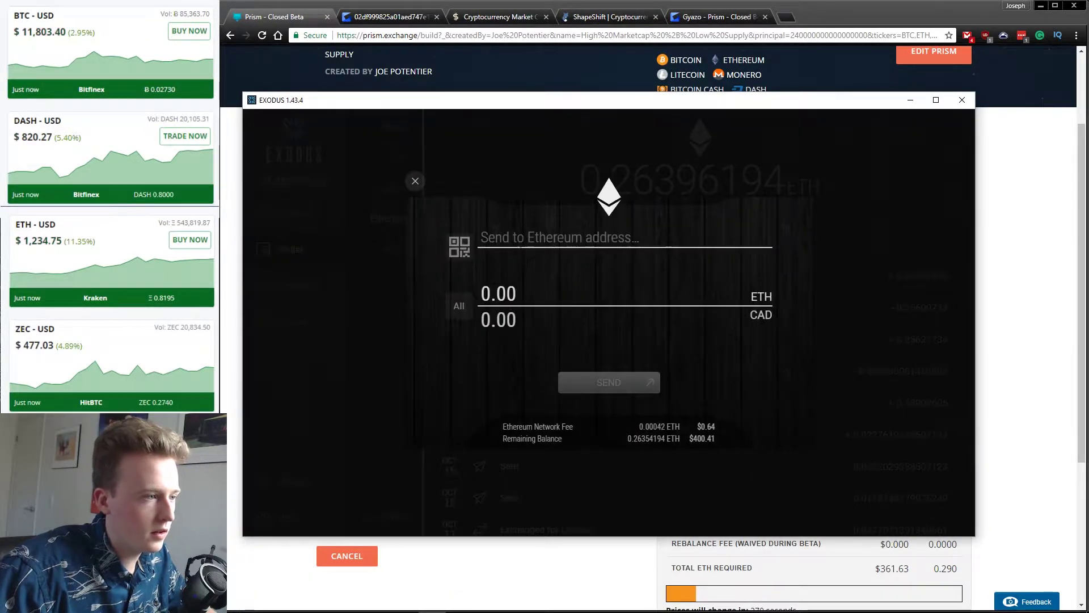
pyautogui.hotkey('ctrl', 'v')
pyautogui.press('Tab')
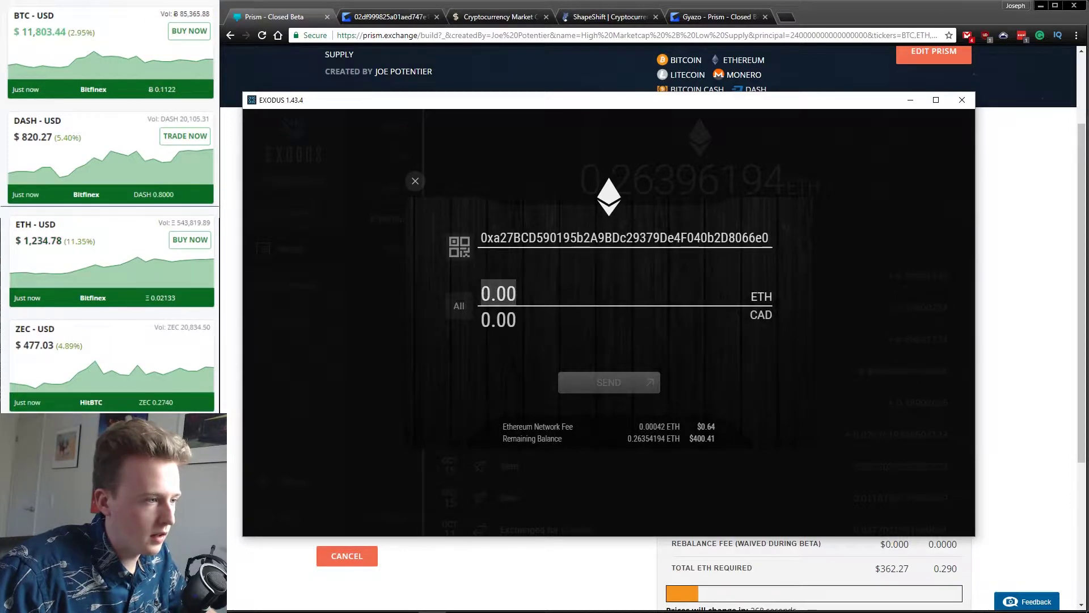
pyautogui.write('0.29')
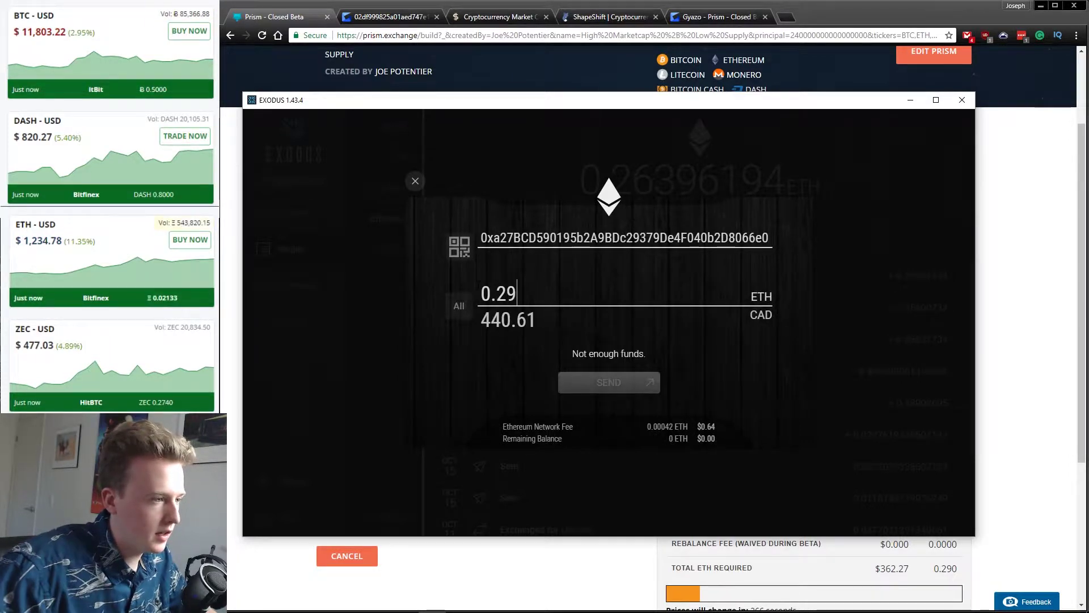
pyautogui.moveTo(684, 106); pyautogui.dragTo(781, 120)
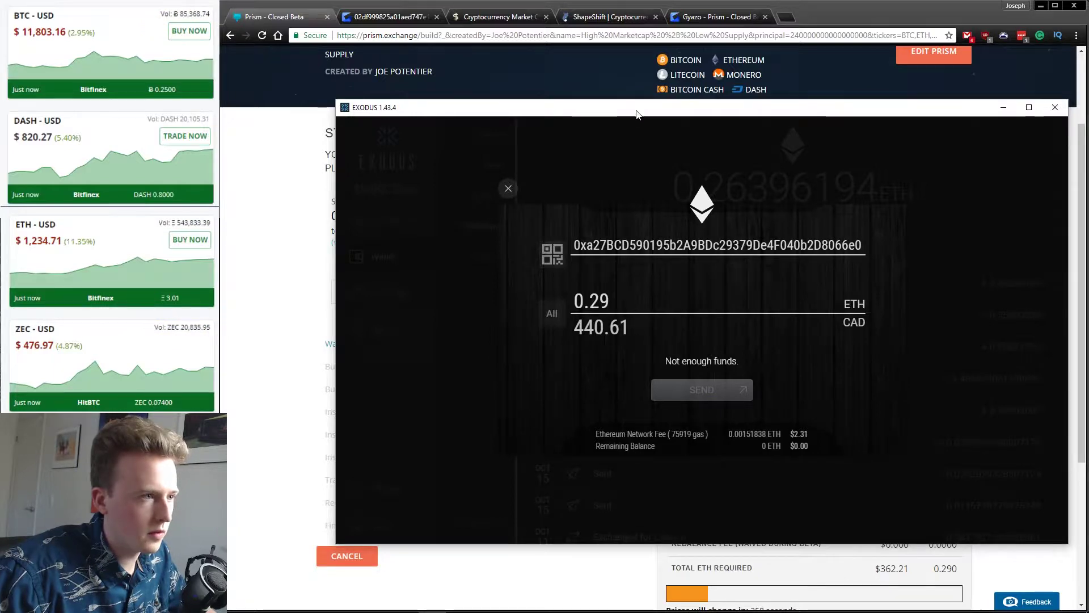
pyautogui.moveTo(636, 113)
pyautogui.mouseDown()
pyautogui.moveTo(645, 349)
pyautogui.moveTo(623, 129)
pyautogui.mouseUp()
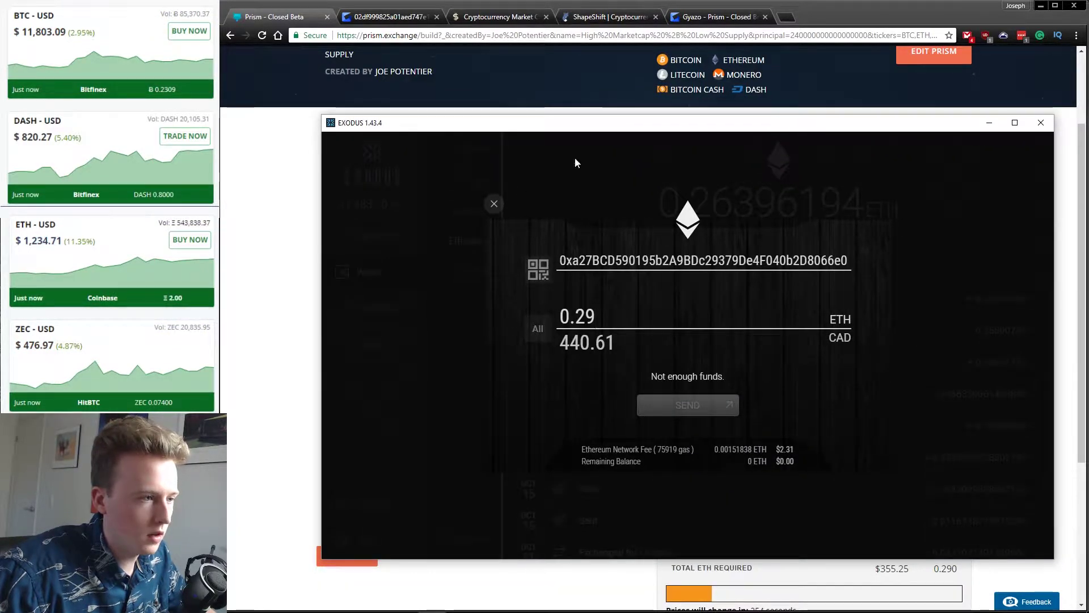
# Cancel the 0.29 ETH transfer in Exodus and check the allocations and costs of the replanned 0.200 ETH Prism
pyautogui.click(494, 203)
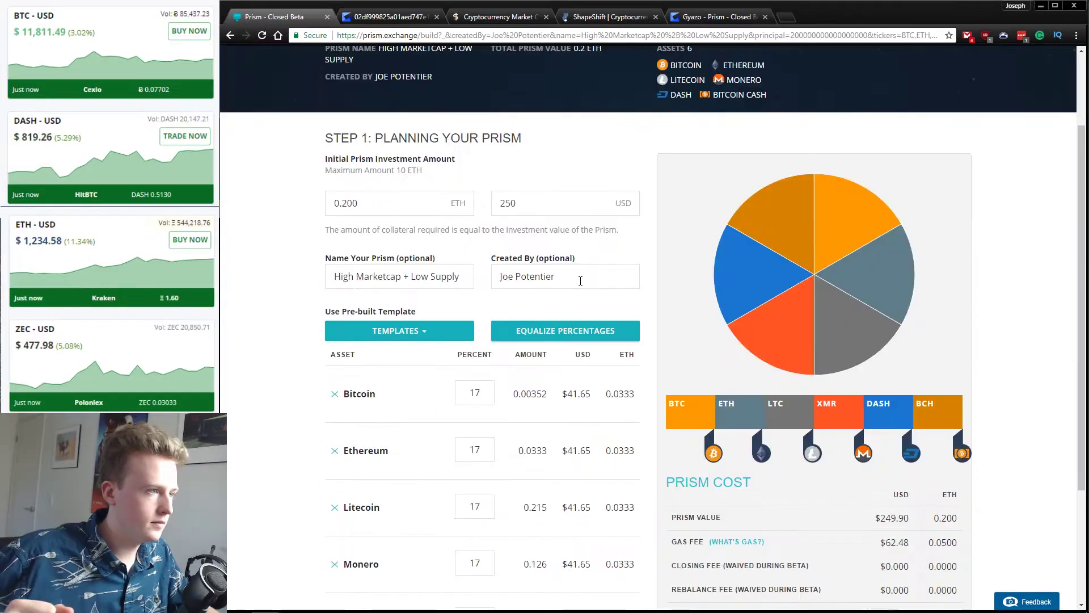
pyautogui.scroll(-3, 580, 281)
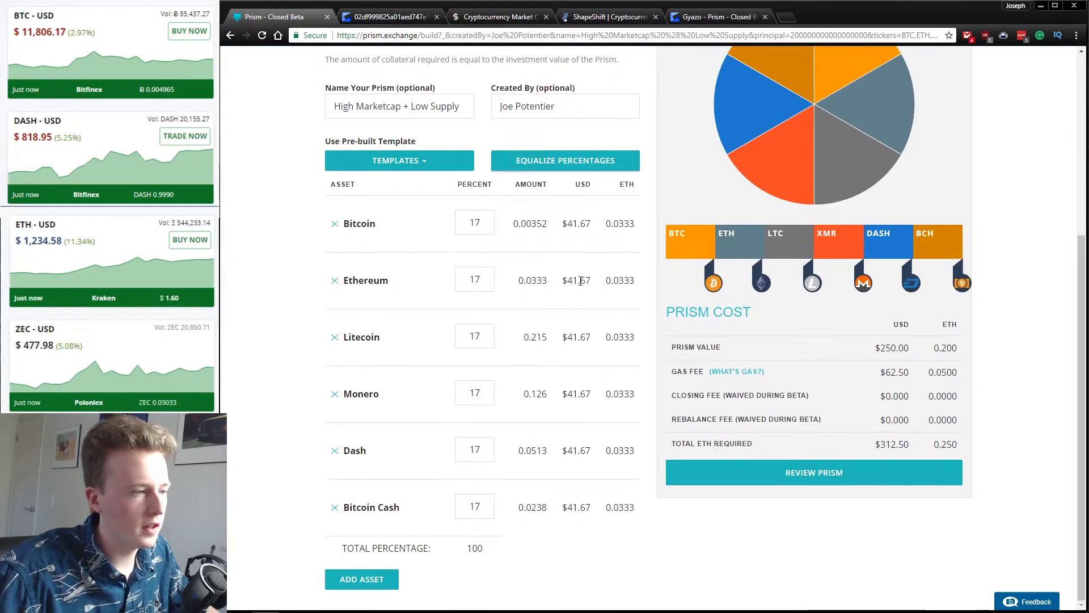
pyautogui.scroll(2, 556, 170)
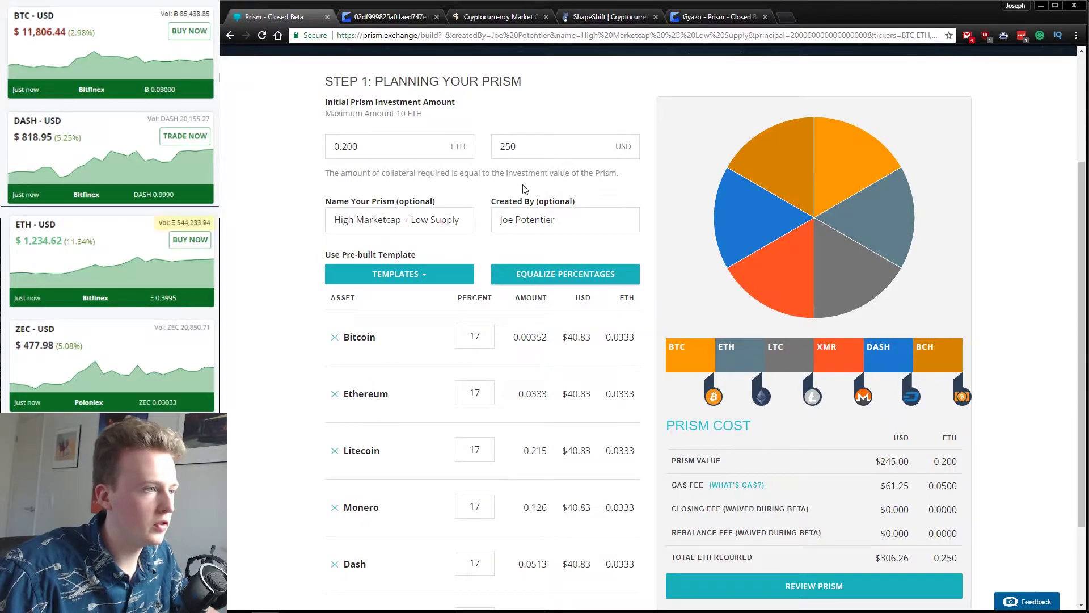
pyautogui.scroll(1, 488, 153)
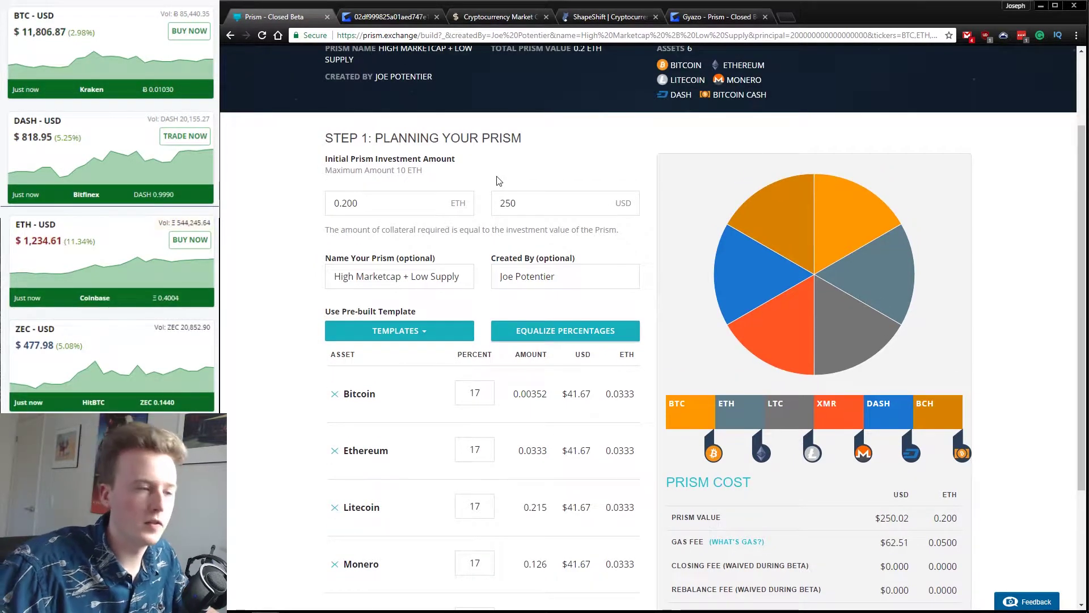
pyautogui.scroll(-2, 500, 187)
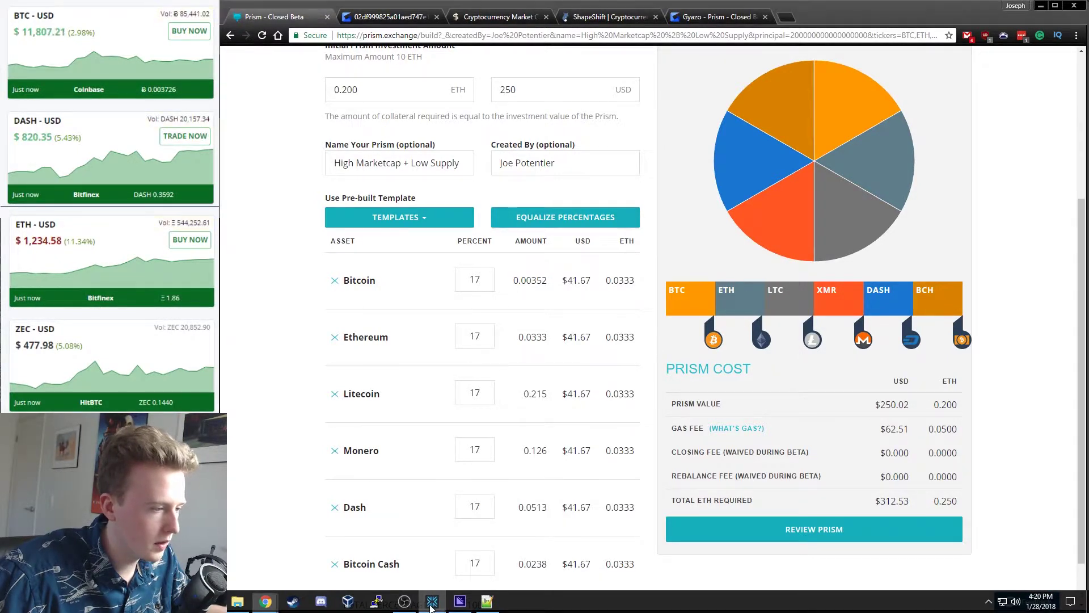
# Submit the planned 0.200 ETH Prism for review
pyautogui.click(431, 602)
pyautogui.click(432, 603)
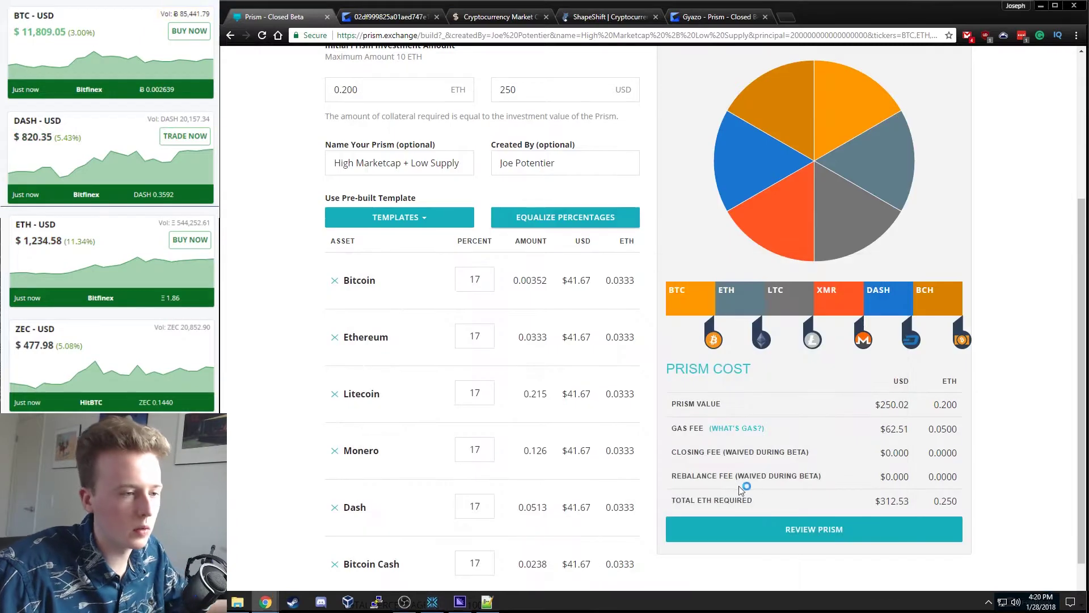
pyautogui.scroll(1, 807, 484)
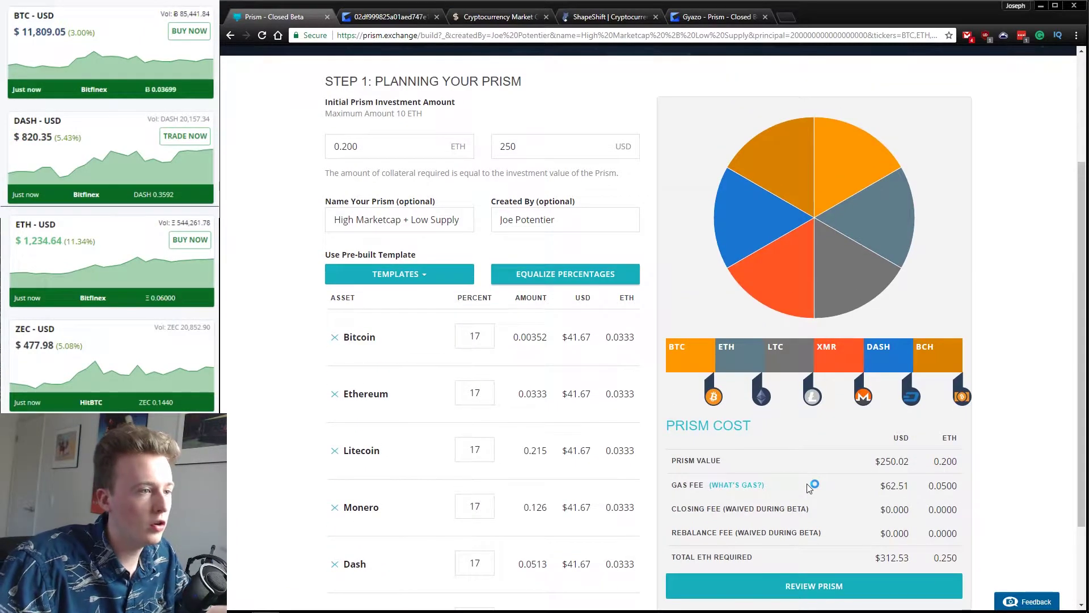
pyautogui.scroll(-2, 807, 483)
pyautogui.scroll(5, 688, 497)
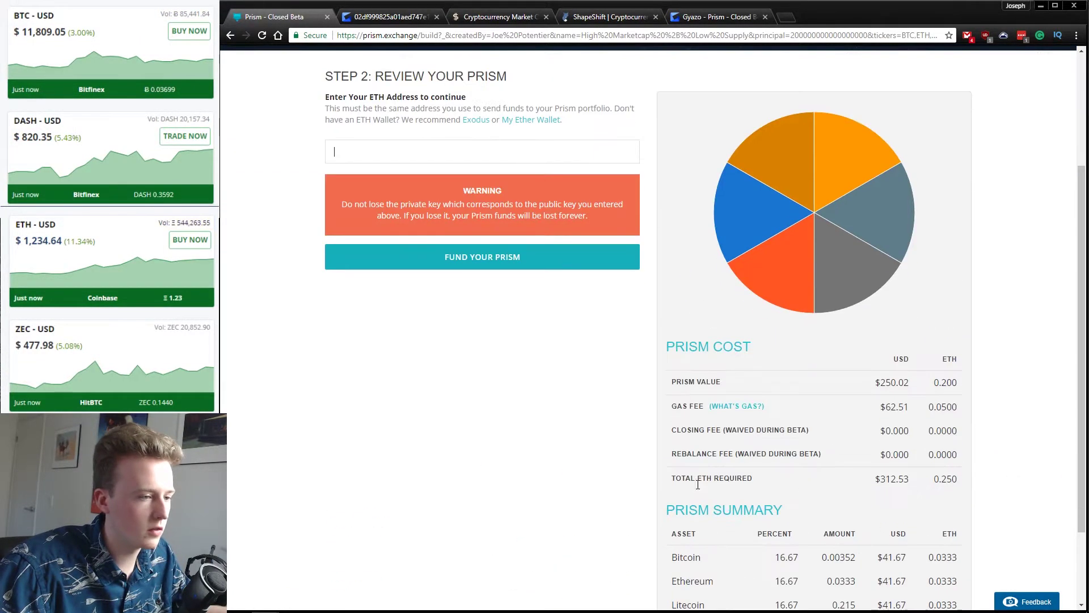
pyautogui.scroll(2, 596, 406)
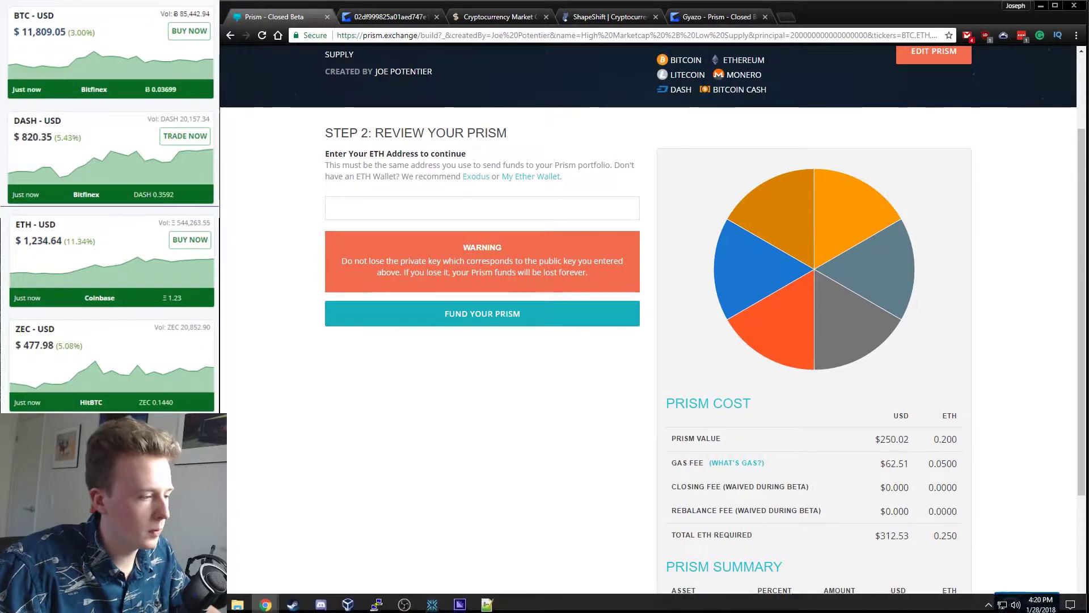
# Copy the Ethereum receiving address from Exodus, enter it as the Prism's ETH address and proceed to funding
pyautogui.click(433, 603)
pyautogui.click(831, 258)
pyautogui.click(606, 428)
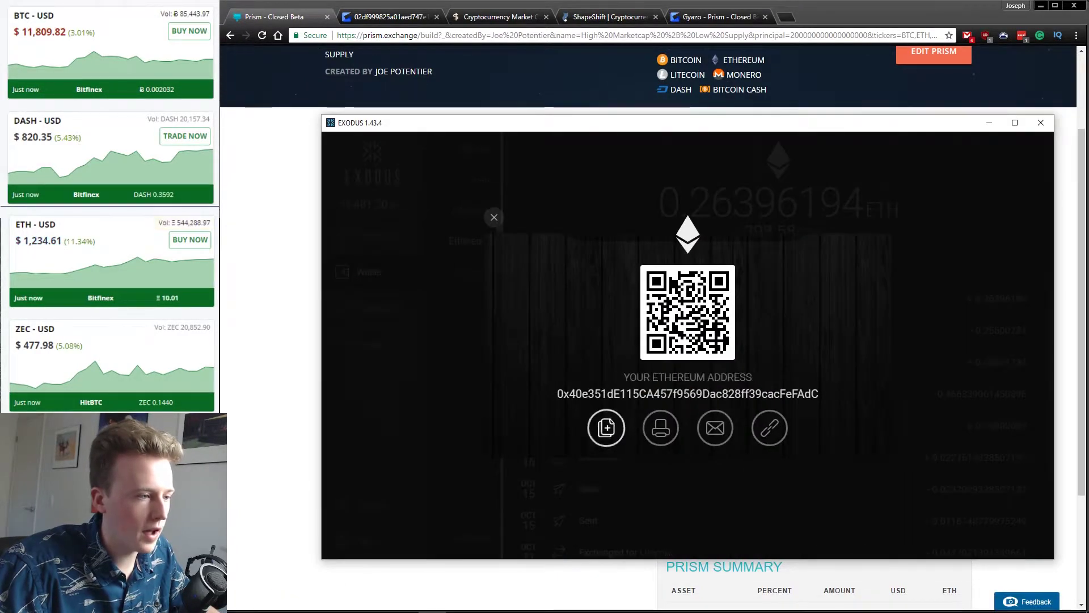
pyautogui.click(494, 218)
pyautogui.click(990, 123)
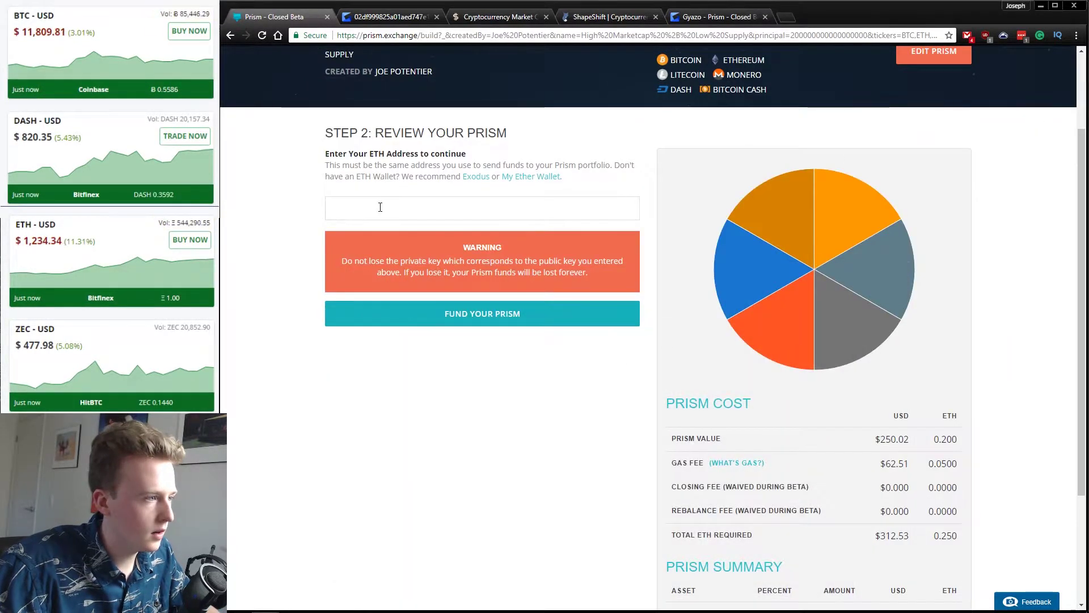
pyautogui.hotkey('ctrl', 'v')
pyautogui.click(468, 318)
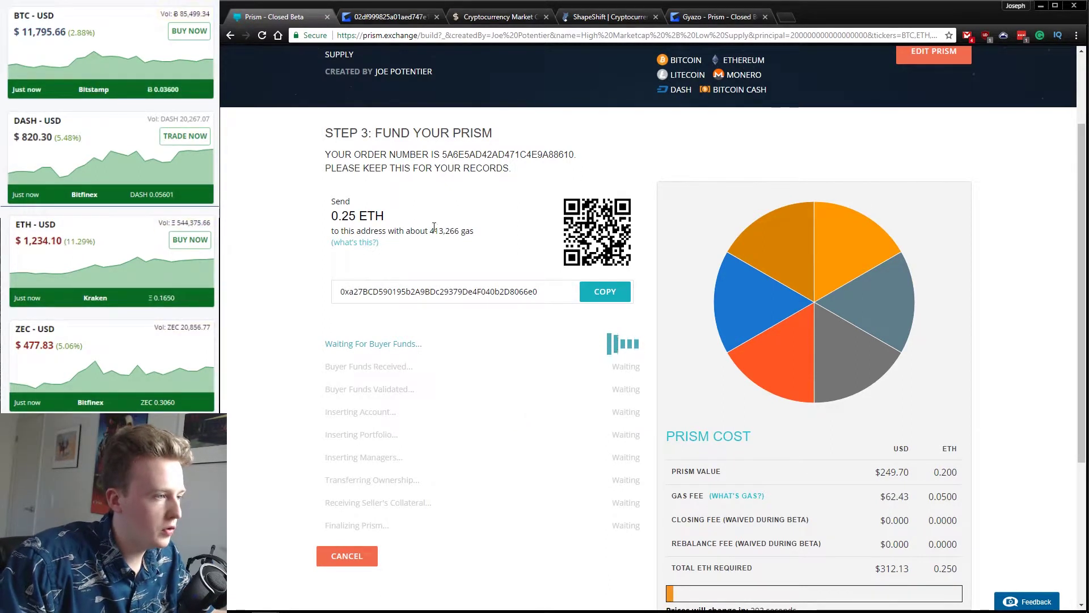
# Copy the Prism's funding address and enter it as the recipient of a new Ethereum transfer in Exodus
pyautogui.click(599, 296)
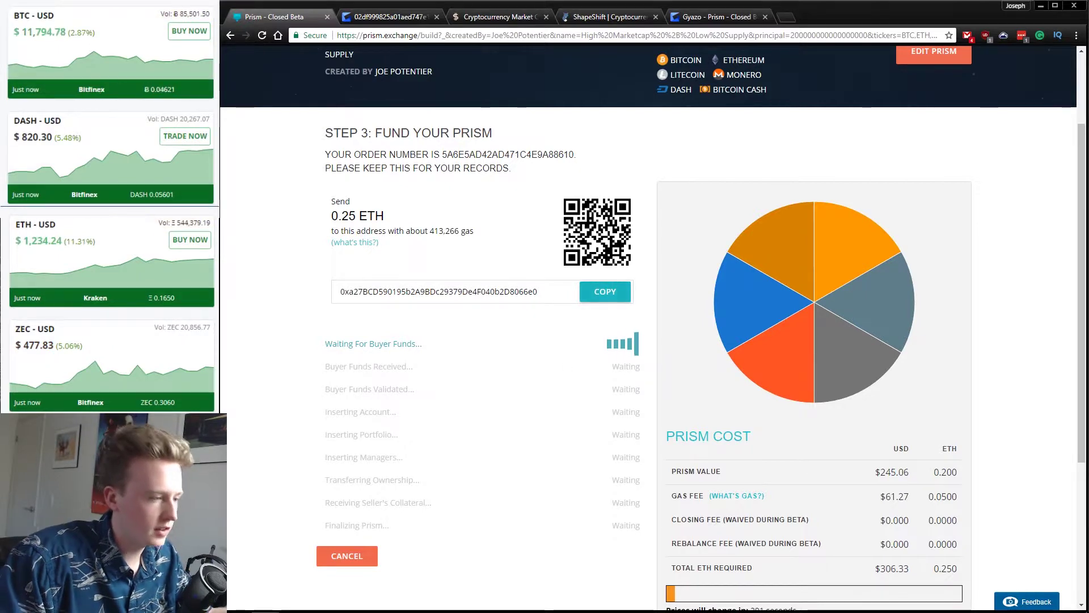
pyautogui.click(433, 606)
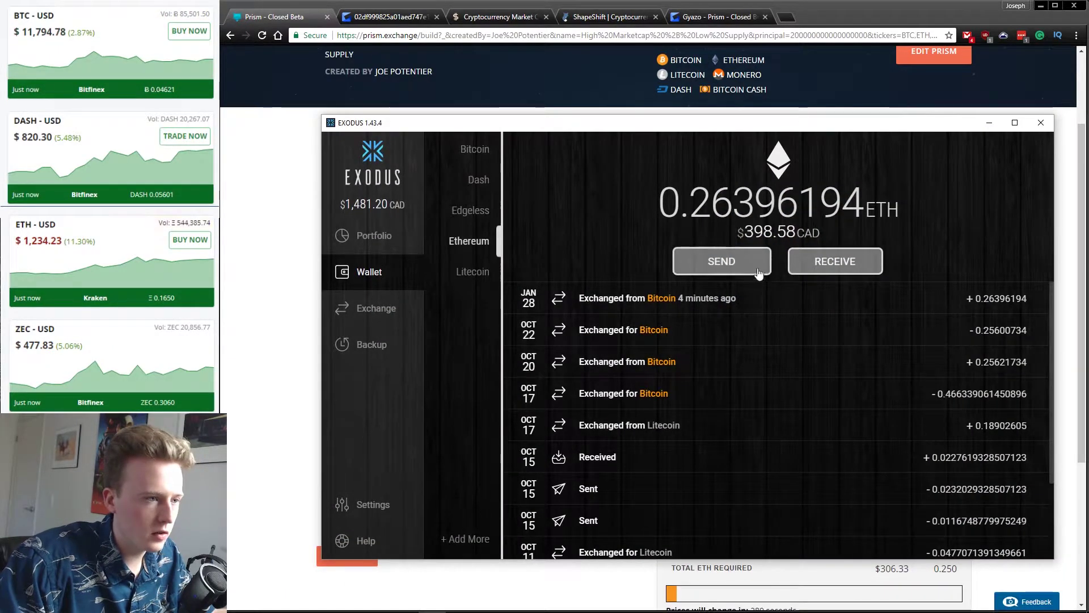
pyautogui.click(721, 261)
pyautogui.hotkey('ctrl', 'v')
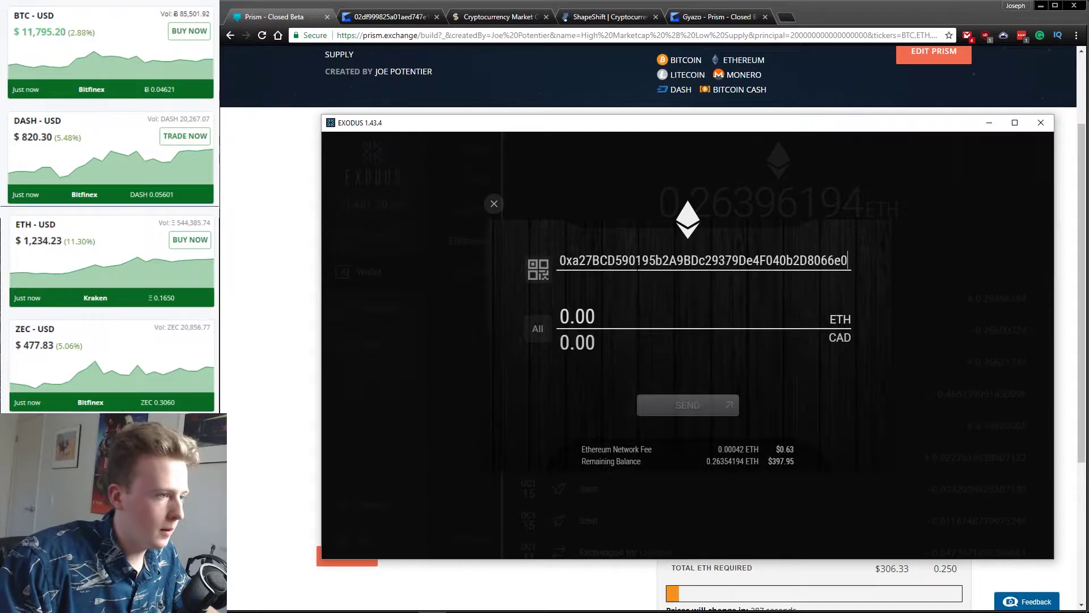
# Set the transfer amount to 0.25 ETH, send and confirm it, and return to the Prism funding page
pyautogui.moveTo(526, 134); pyautogui.dragTo(494, 124)
pyautogui.click(555, 311)
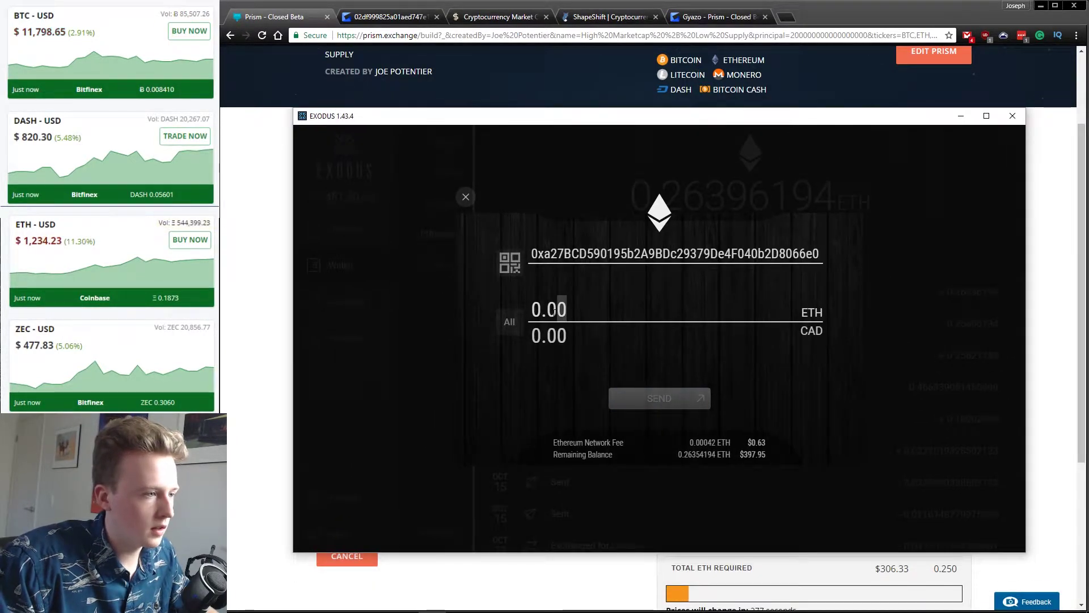
pyautogui.moveTo(554, 311); pyautogui.dragTo(552, 311)
pyautogui.write('25')
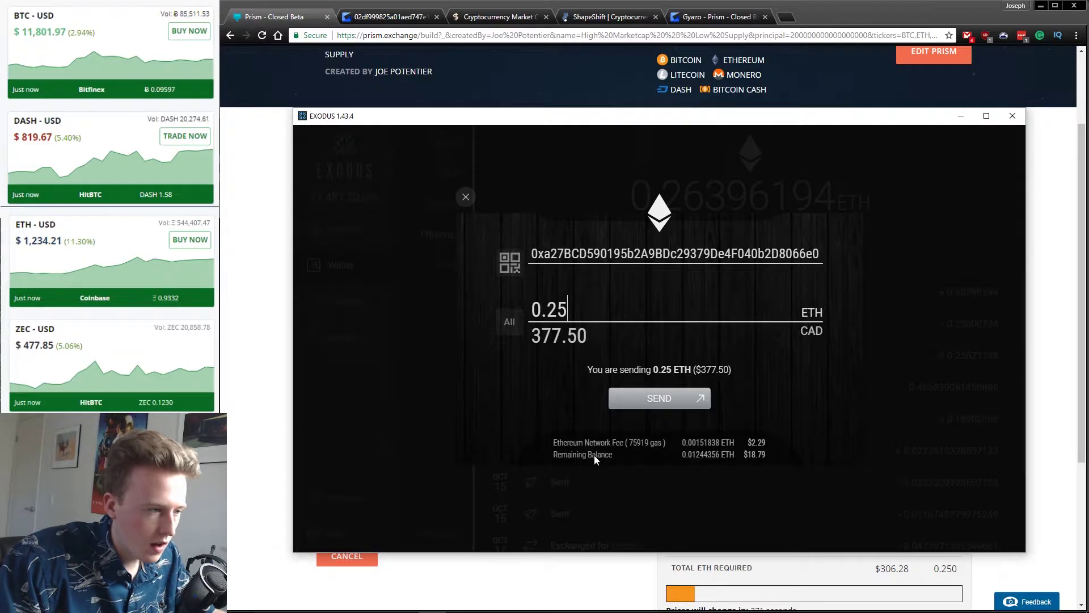
pyautogui.click(680, 399)
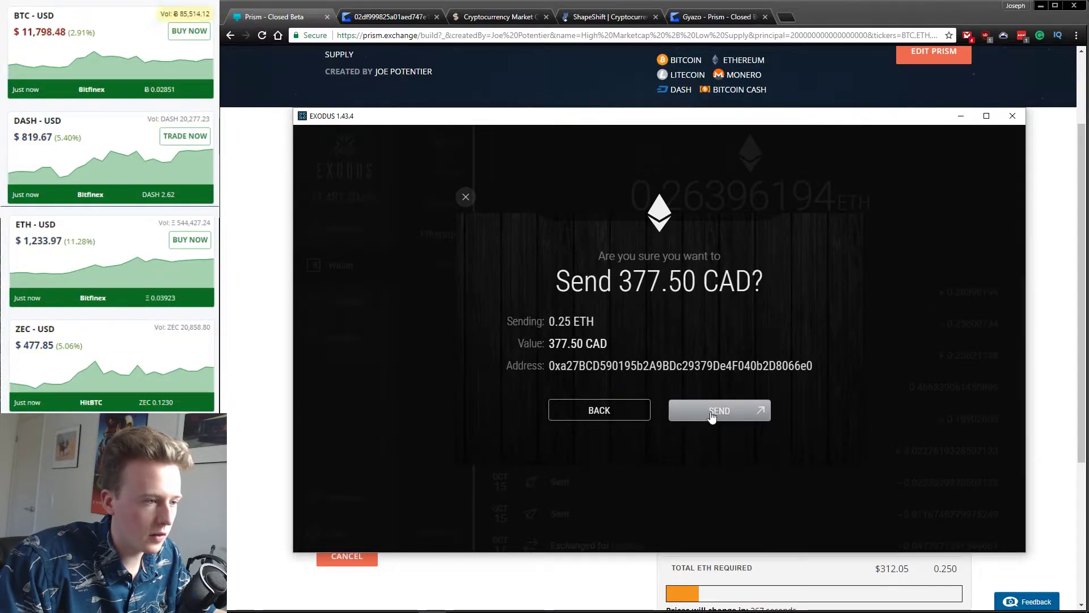
pyautogui.click(732, 410)
pyautogui.click(961, 115)
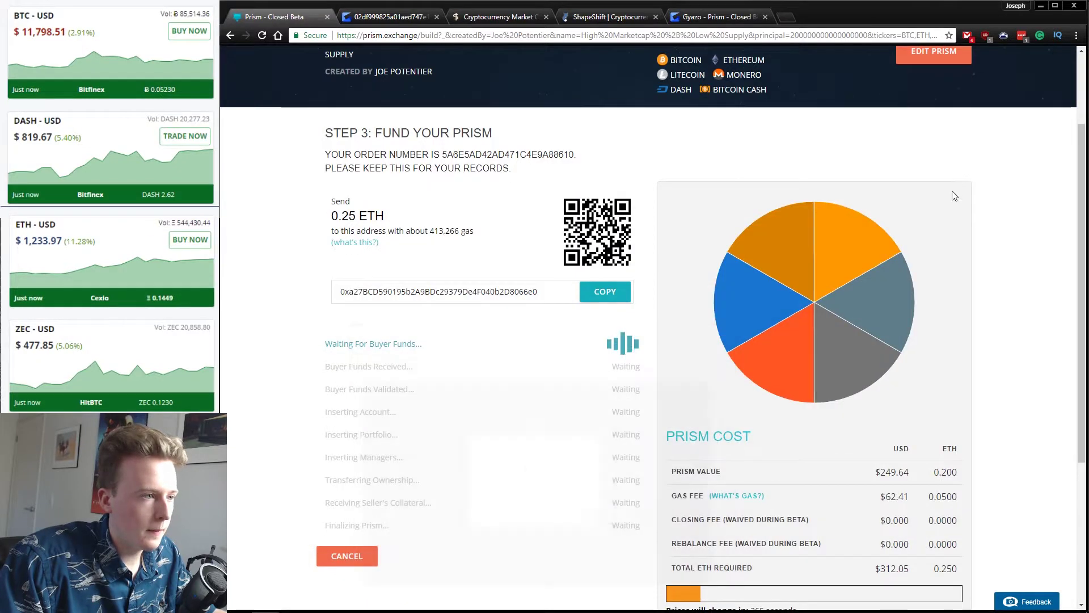
# Follow the Prism's funding and construction stages on the funding page
pyautogui.scroll(-1, 977, 266)
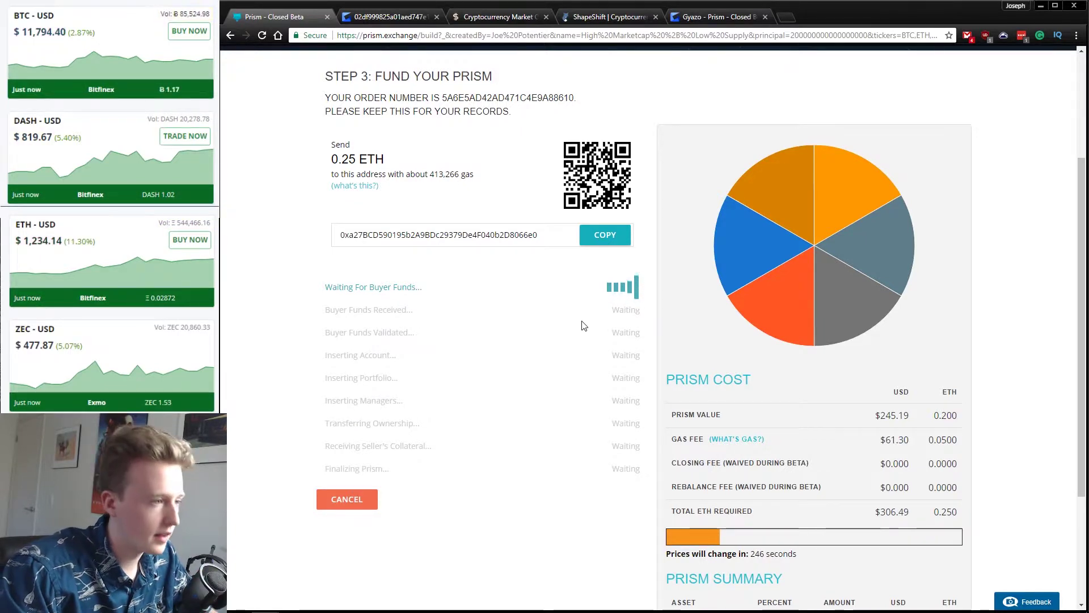
pyautogui.scroll(1, 295, 221)
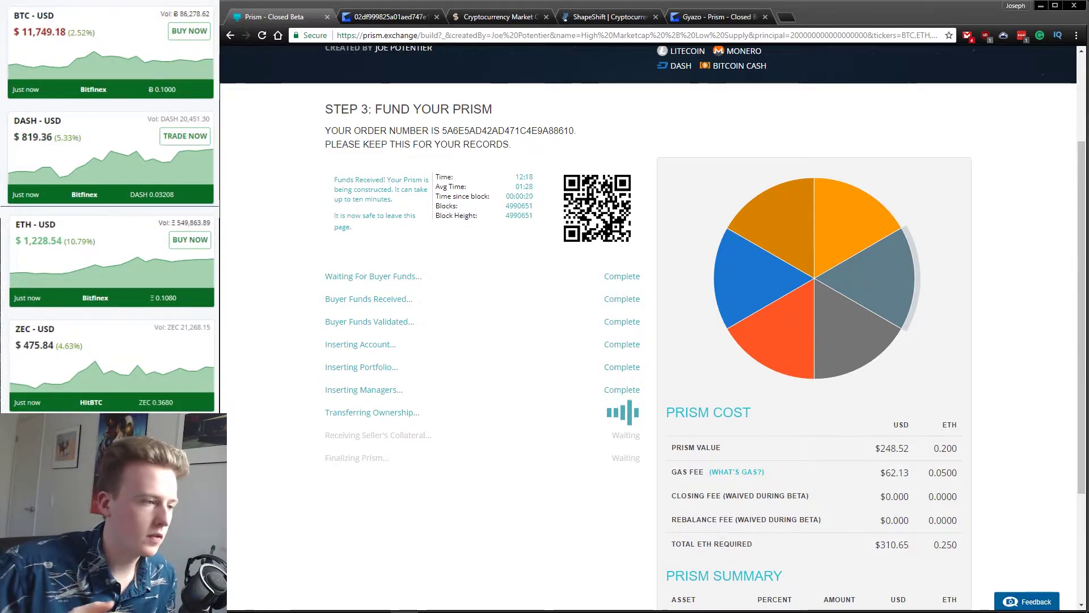
pyautogui.click(262, 36)
pyautogui.click(737, 98)
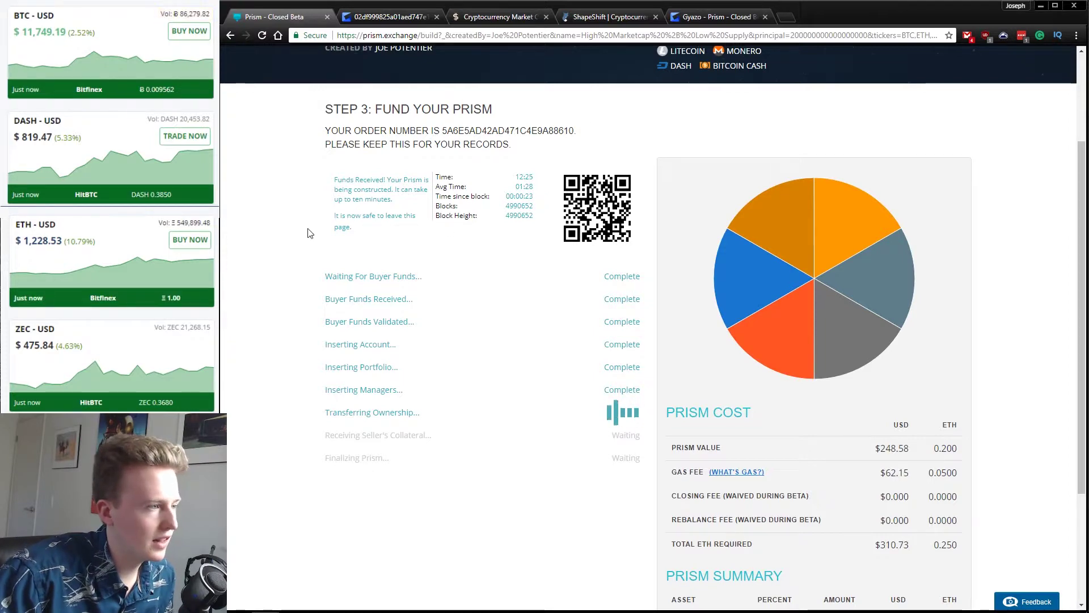
pyautogui.scroll(2, 310, 233)
pyautogui.scroll(-3, 738, 273)
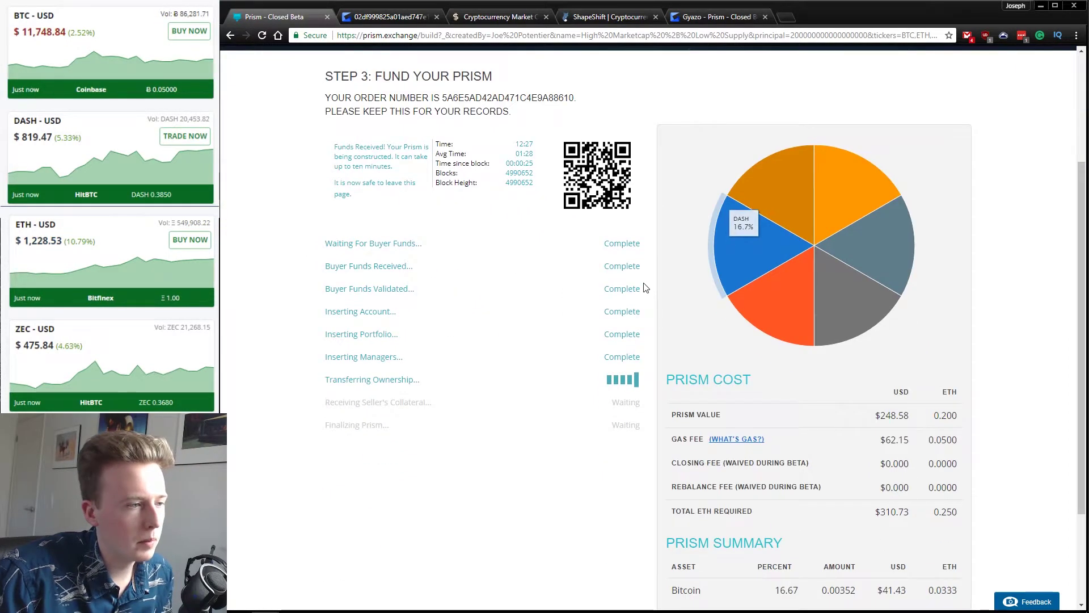